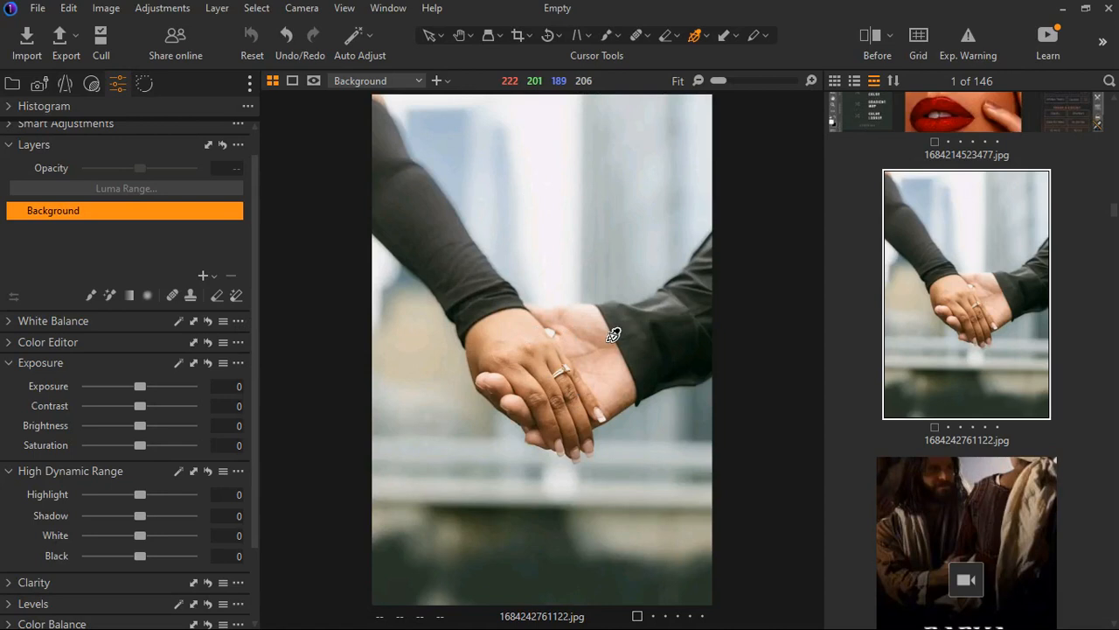
Add a new filled adjustment layer to the hand-holding photo
click(224, 279)
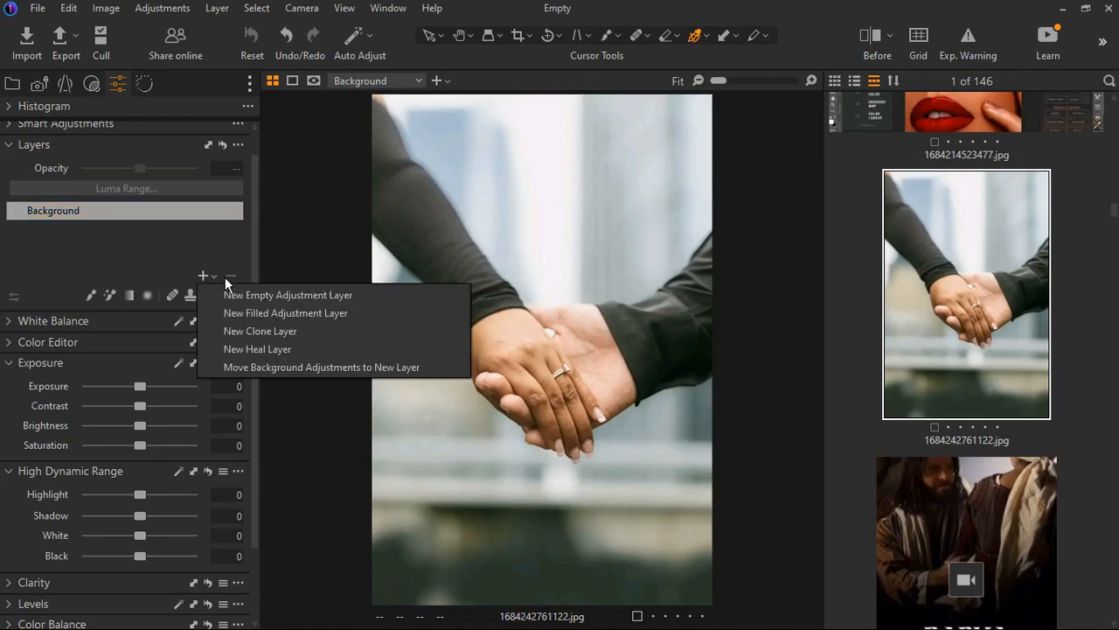
click(257, 317)
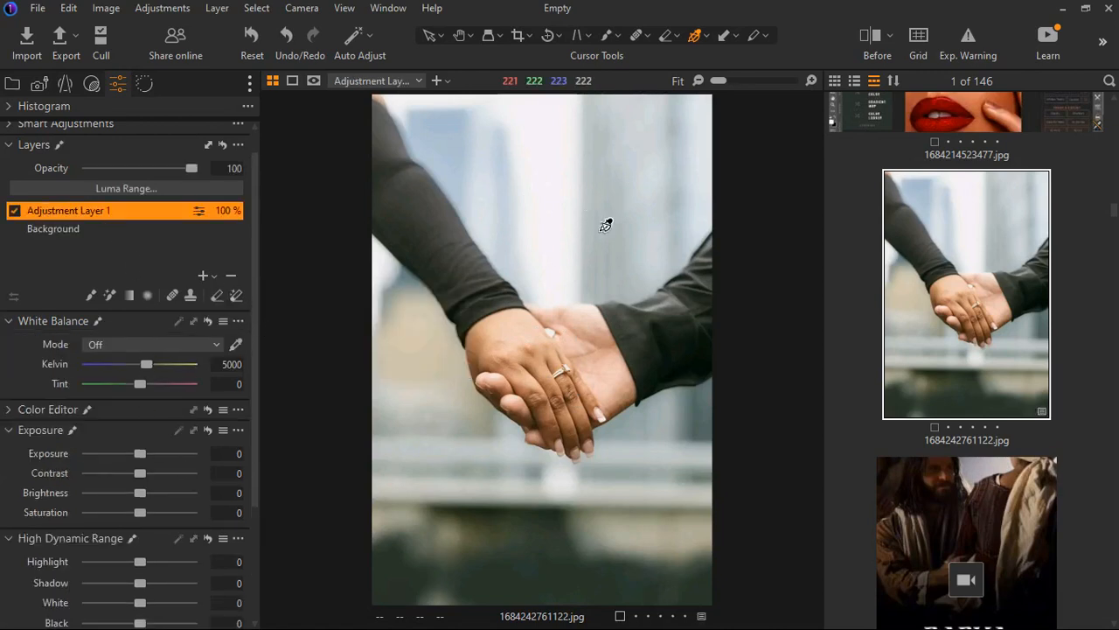
scroll(122, 453, down, 2)
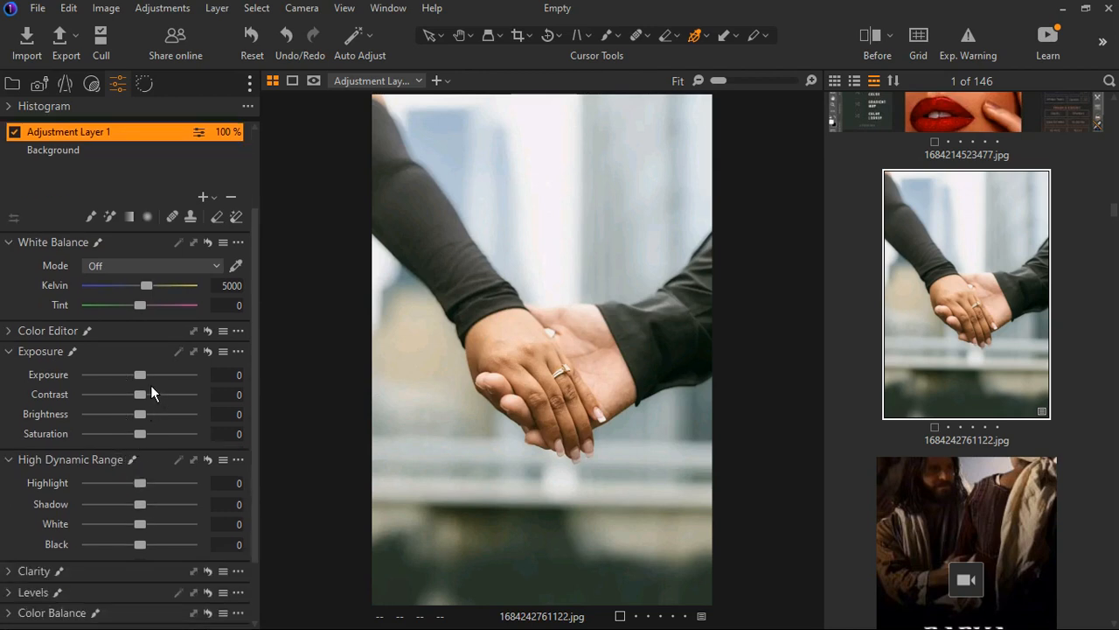
drag(150, 383, 138, 386)
double_click(139, 386)
drag(147, 534, 87, 546)
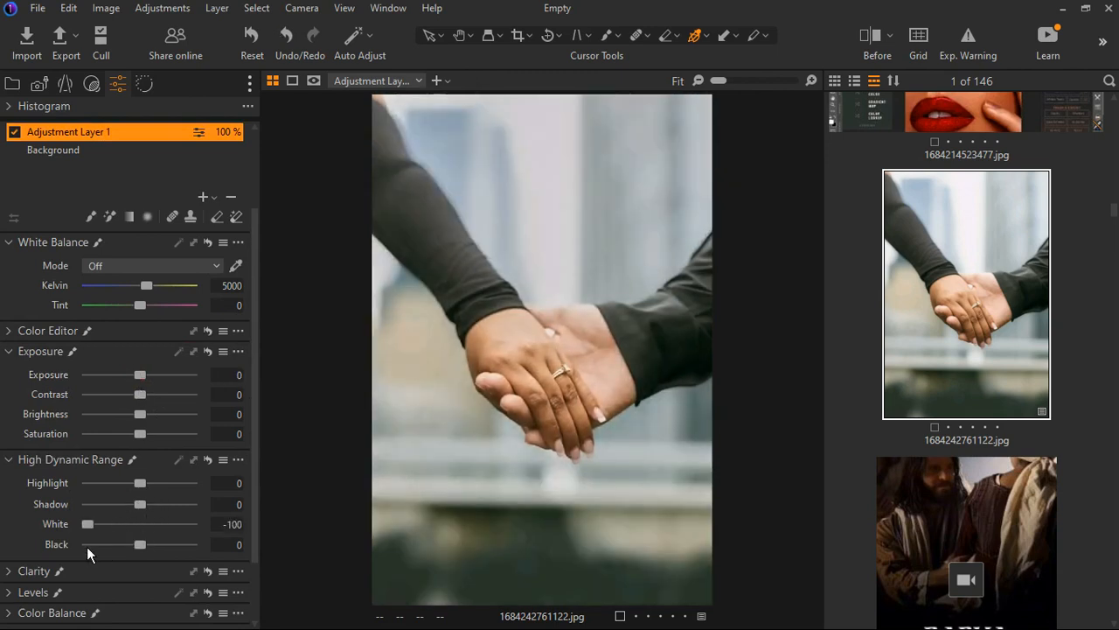
double_click(100, 531)
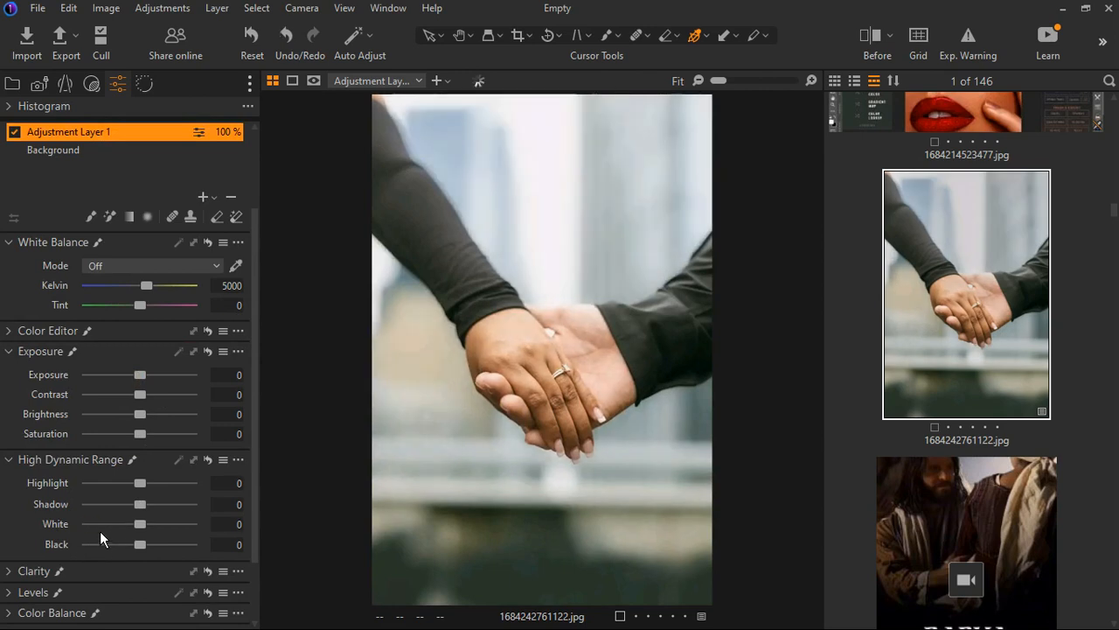
drag(144, 489, 92, 487)
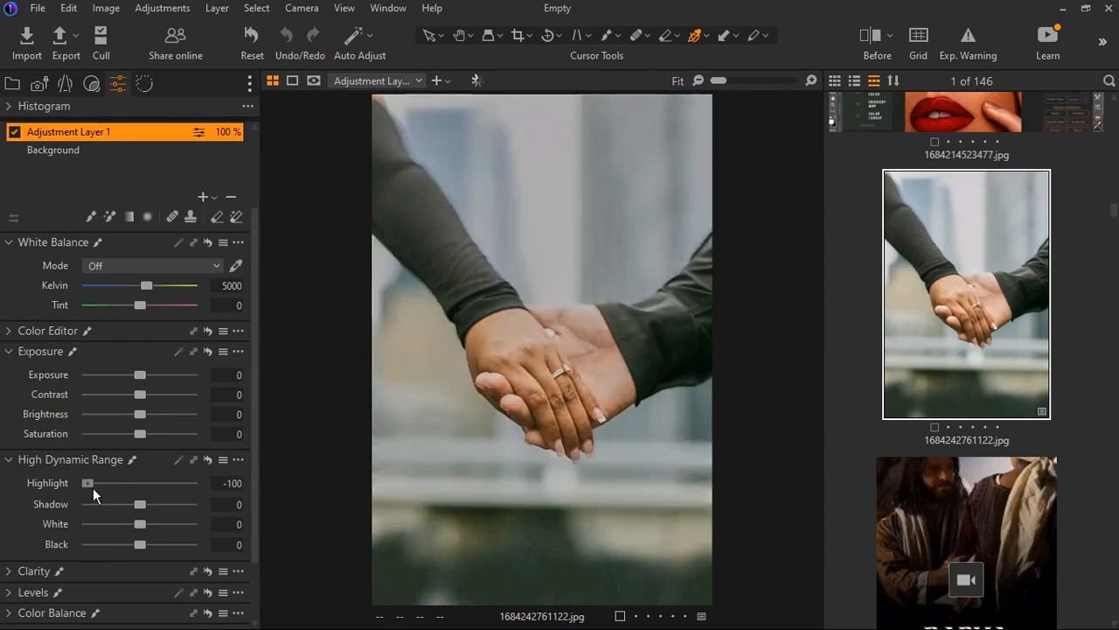
double_click(94, 487)
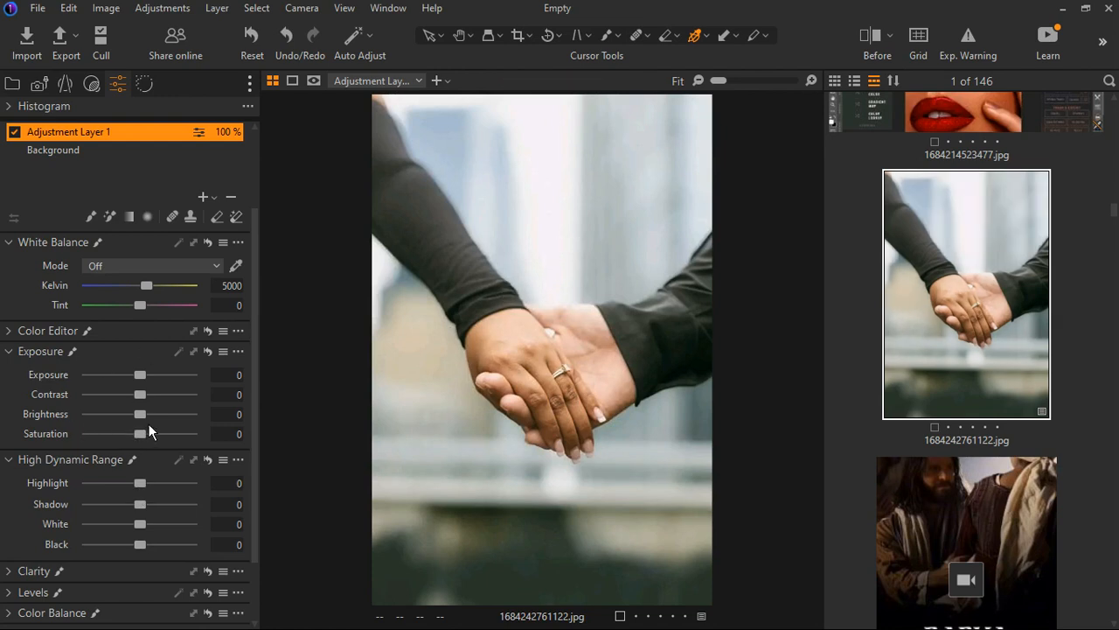
Lower the adjustment layer's Brightness to -26 and display its mask overlay
drag(140, 423, 123, 429)
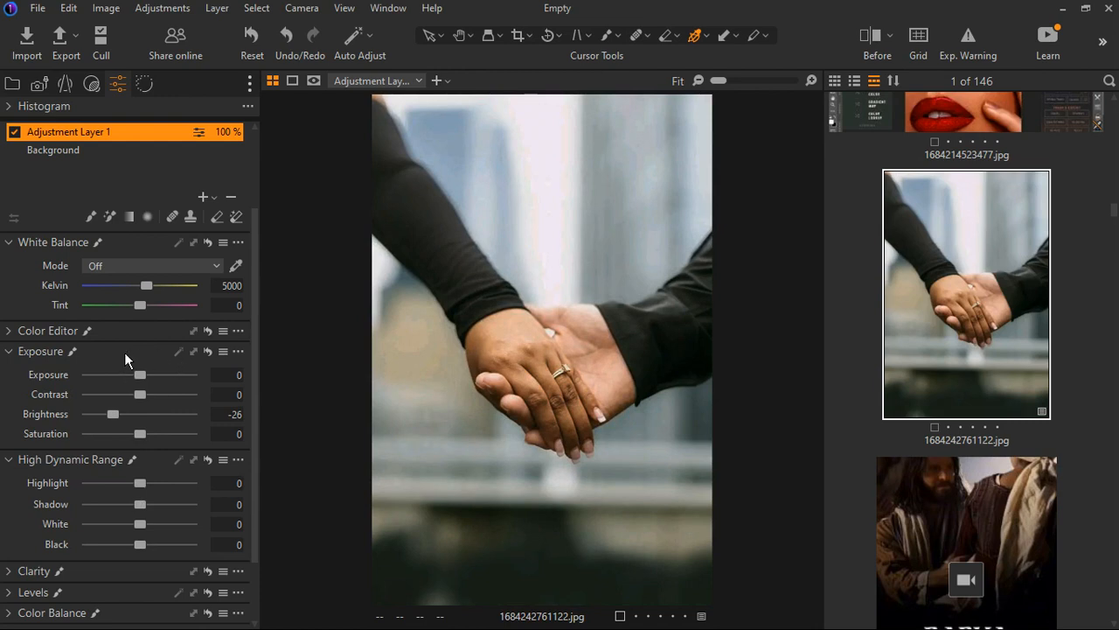
key(m)
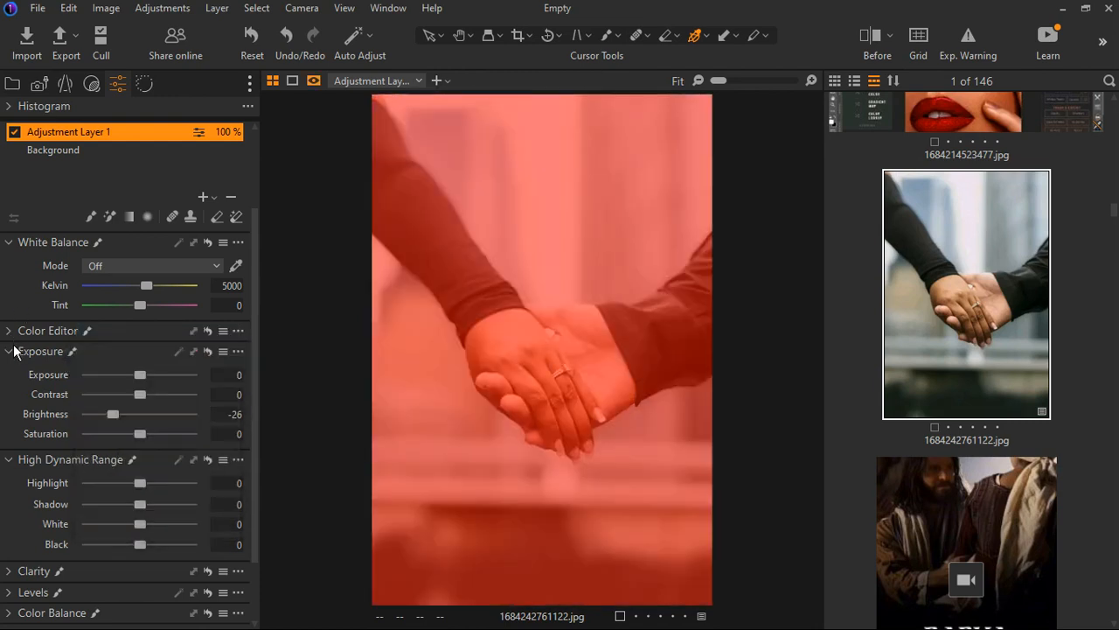
scroll(153, 274, up, 3)
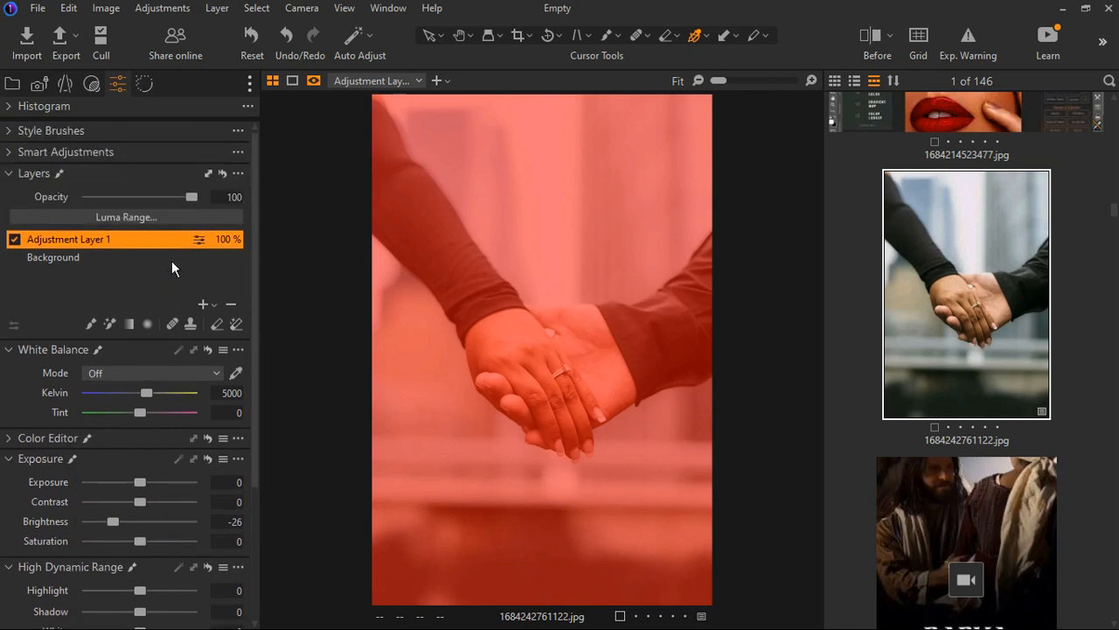
Switch to the mask eraser and set its size to 62, hardness to 0 and flow to 71
click(94, 331)
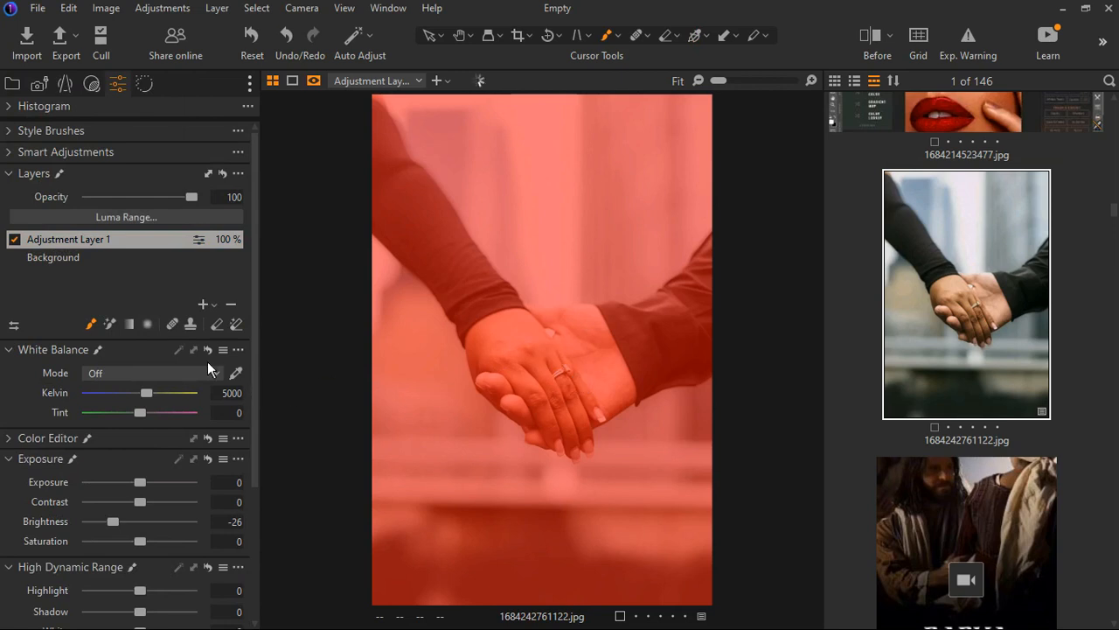
click(222, 327)
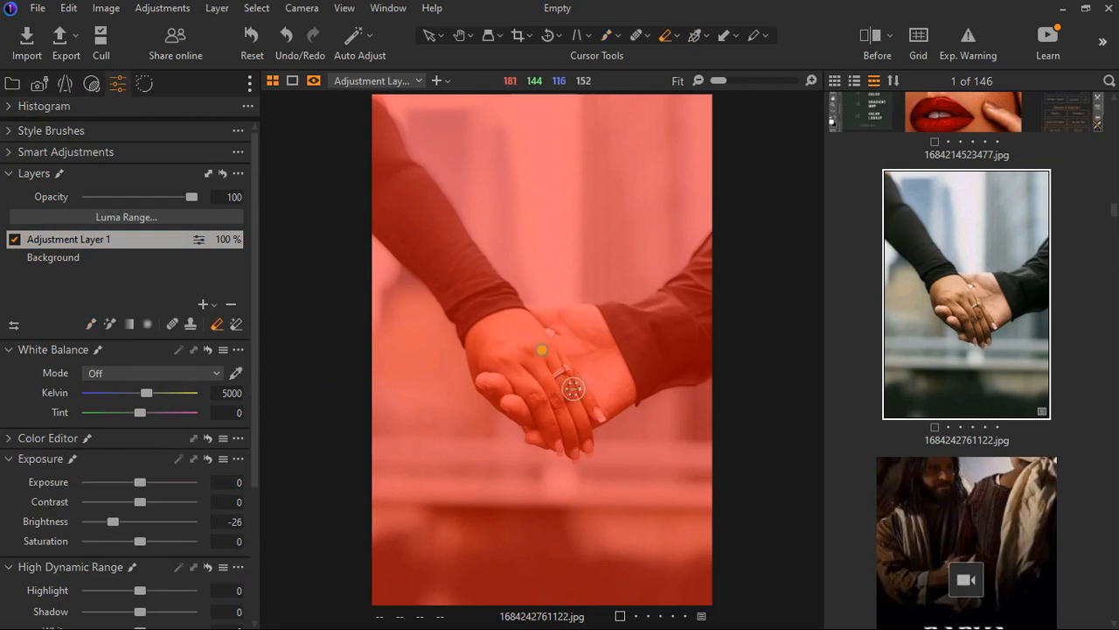
mouse_move(592, 383)
mouse_down()
mouse_move(564, 384)
mouse_move(578, 382)
mouse_up()
right_click(566, 369)
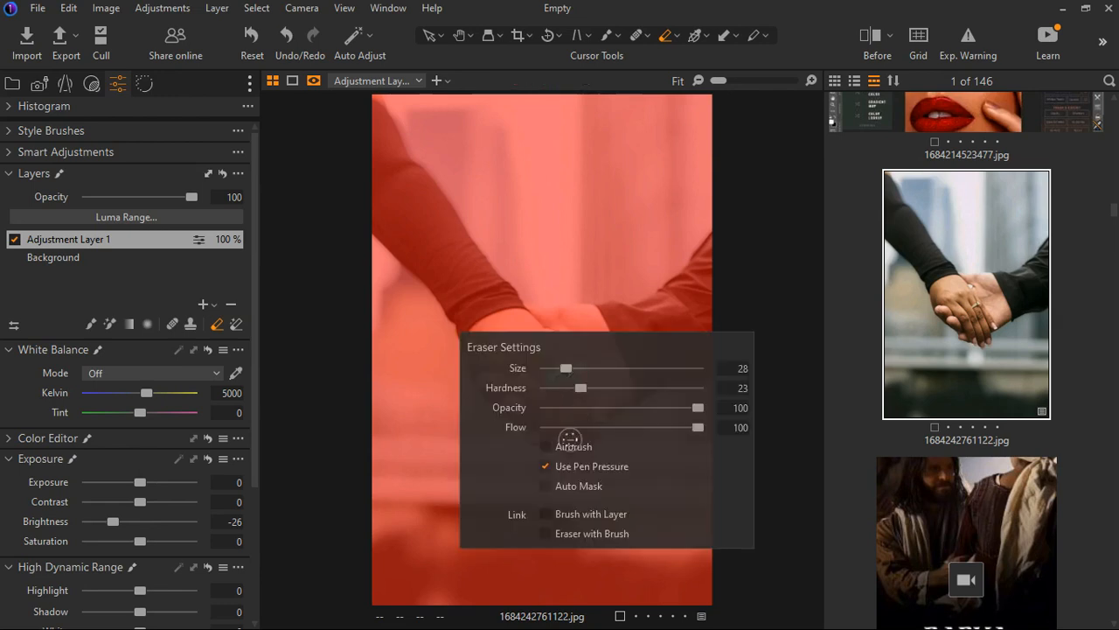
mouse_move(581, 387)
mouse_down()
mouse_move(543, 388)
mouse_move(573, 368)
mouse_up()
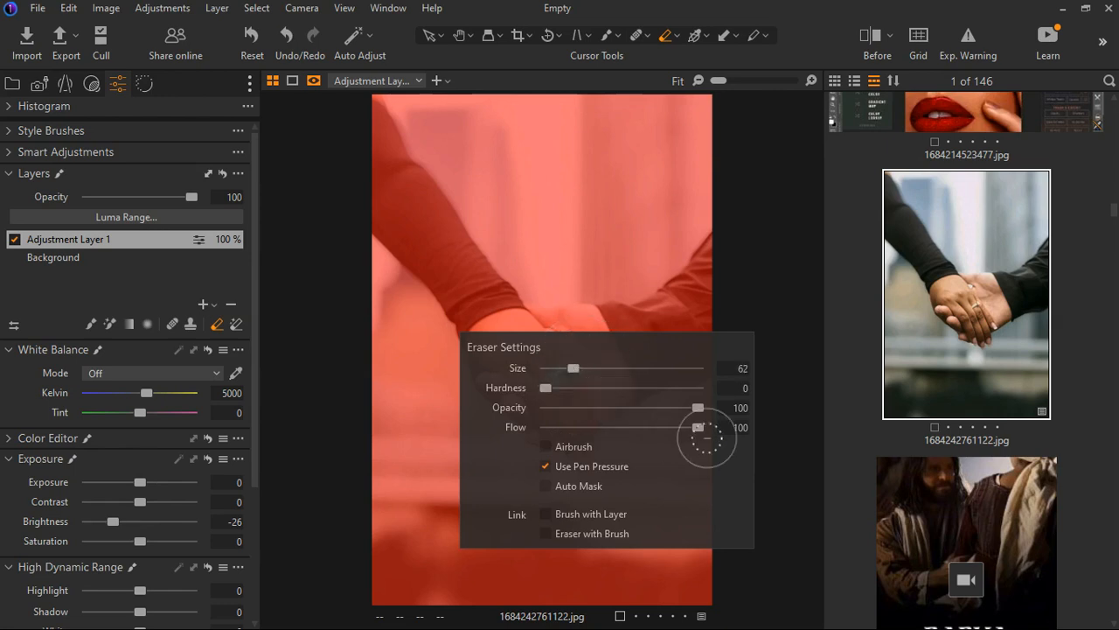
drag(697, 427, 654, 426)
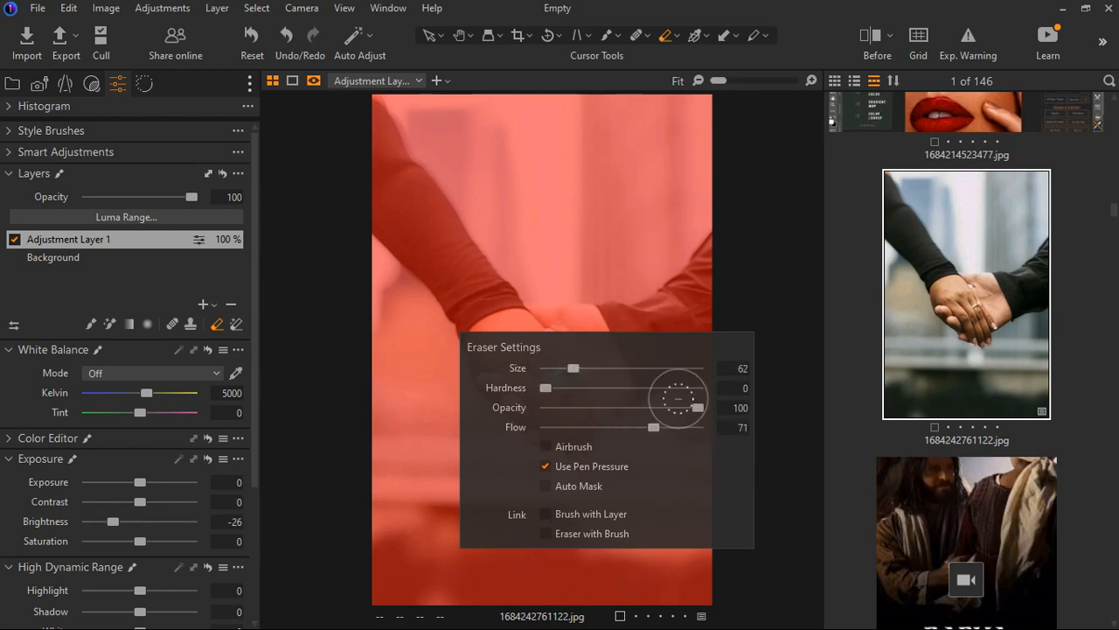
Erase the mask over the clasped hands and hide the mask overlay
mouse_move(559, 398)
mouse_down()
mouse_move(576, 422)
mouse_move(594, 410)
mouse_move(583, 394)
mouse_move(556, 388)
mouse_move(554, 360)
mouse_move(632, 382)
mouse_move(570, 412)
mouse_move(547, 386)
mouse_move(579, 432)
mouse_move(648, 395)
mouse_move(586, 441)
mouse_move(514, 358)
mouse_move(552, 349)
mouse_move(520, 360)
mouse_move(523, 401)
mouse_move(584, 453)
mouse_move(637, 426)
mouse_move(642, 410)
mouse_move(605, 367)
mouse_move(644, 354)
mouse_move(659, 397)
mouse_move(592, 443)
mouse_move(570, 439)
mouse_move(615, 462)
mouse_move(631, 438)
mouse_move(574, 453)
mouse_move(552, 446)
mouse_move(523, 396)
mouse_move(573, 445)
mouse_move(627, 419)
mouse_up()
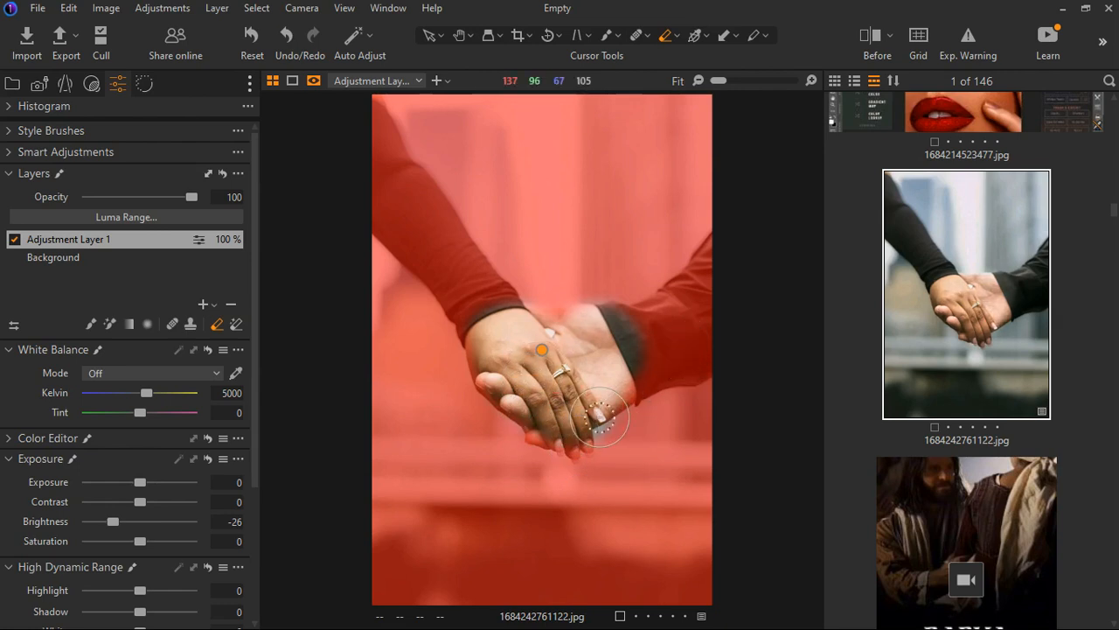
key(m)
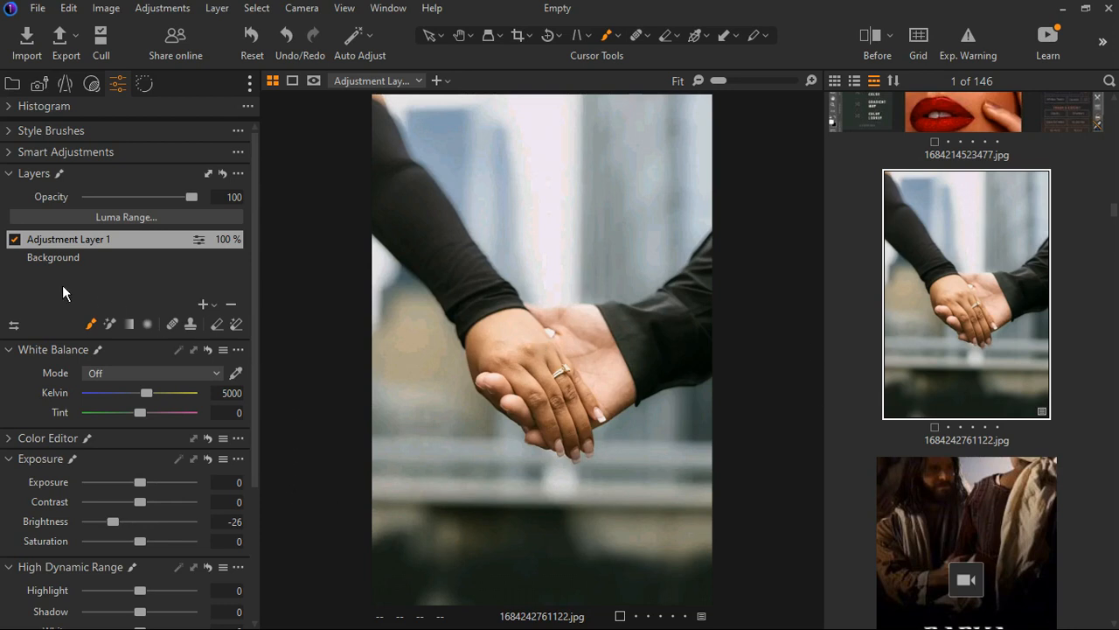
Add a new empty adjustment layer and enlarge the brush size
click(212, 305)
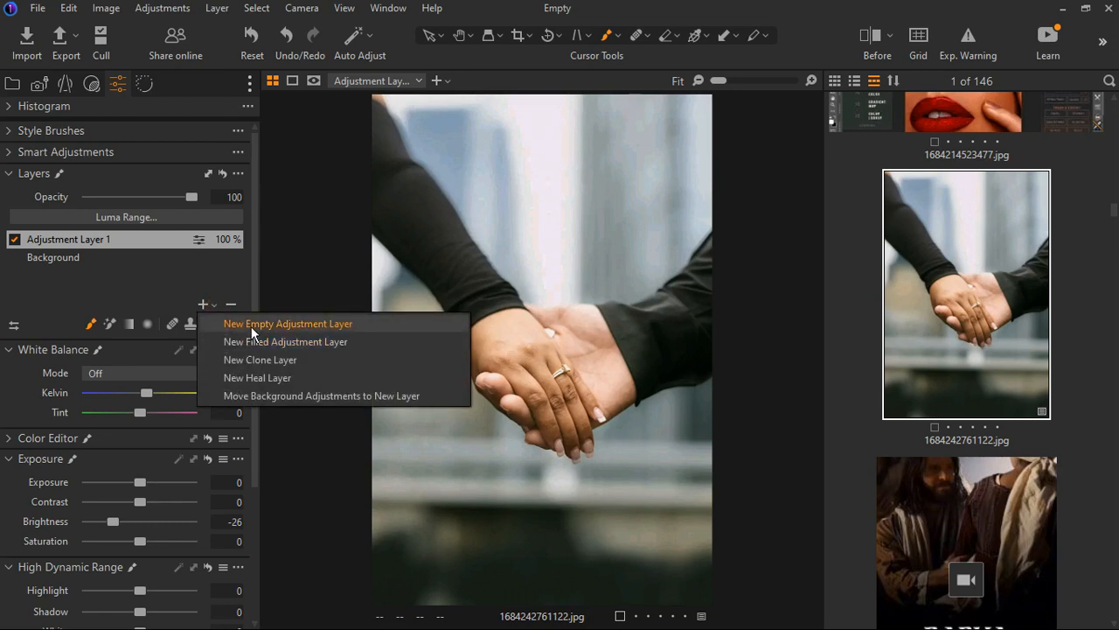
click(251, 326)
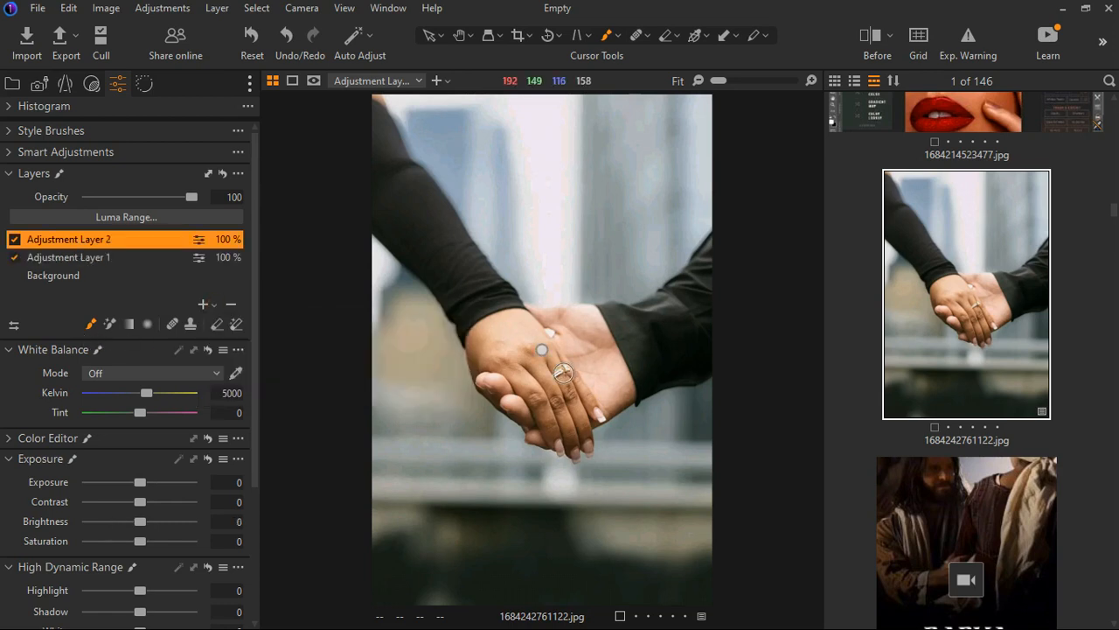
key(])
key(])
key(])
key(])
key(])
key(])
key(])
key(])
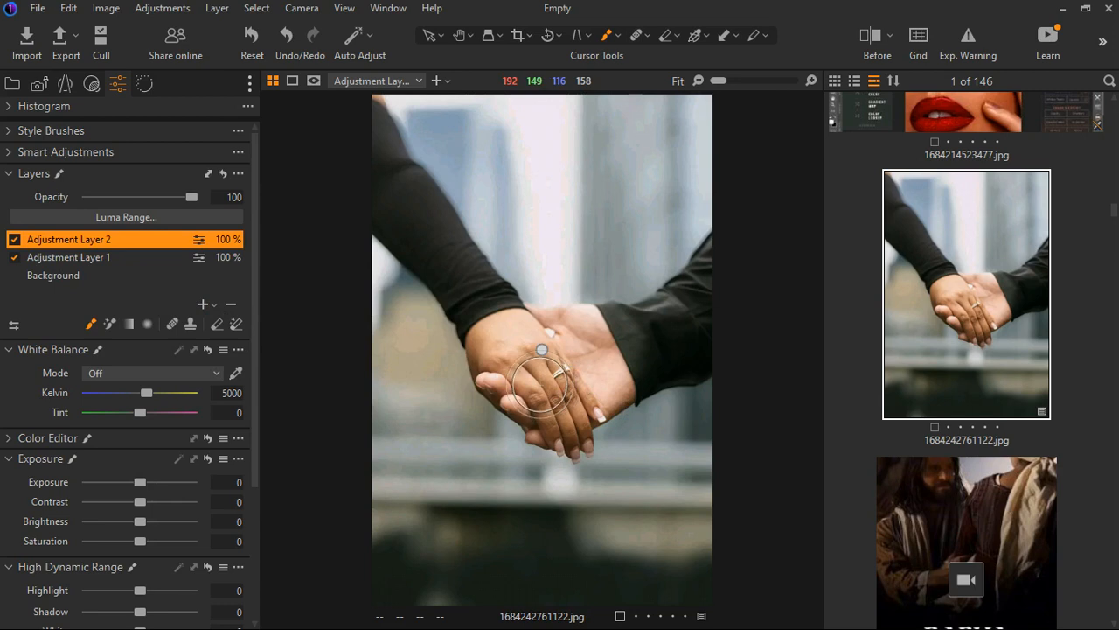
Paint a mask over the clasped hands with the brush, showing the mask overlay
mouse_move(638, 403)
mouse_down()
mouse_move(611, 470)
mouse_move(557, 422)
mouse_move(610, 392)
mouse_move(582, 411)
mouse_up()
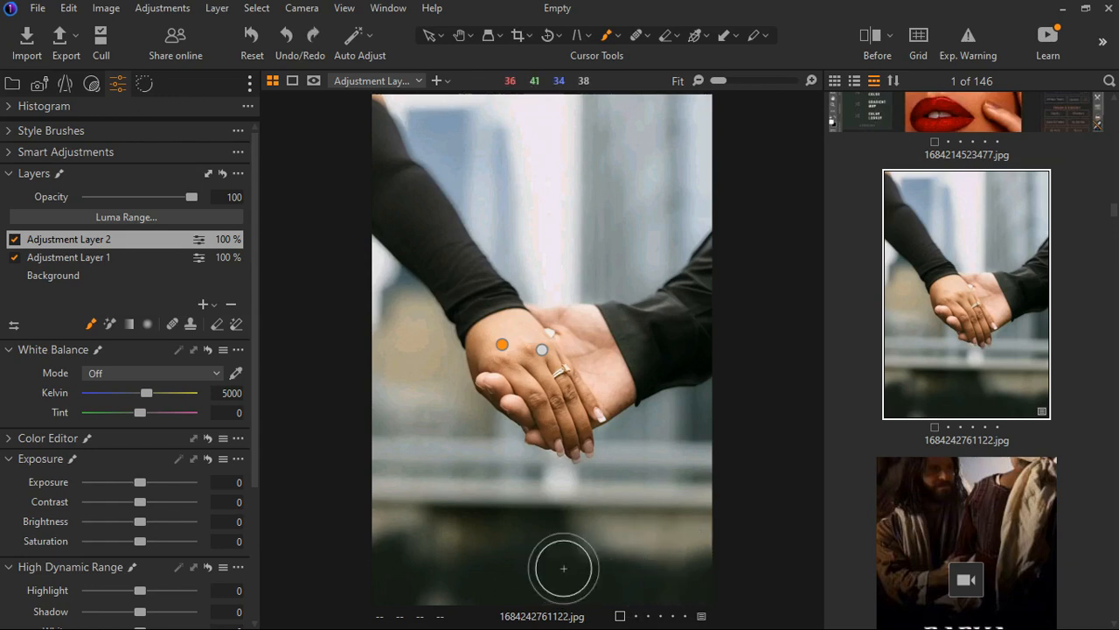
key(m)
mouse_move(540, 385)
mouse_down()
mouse_move(533, 411)
mouse_move(525, 370)
mouse_move(614, 379)
mouse_up()
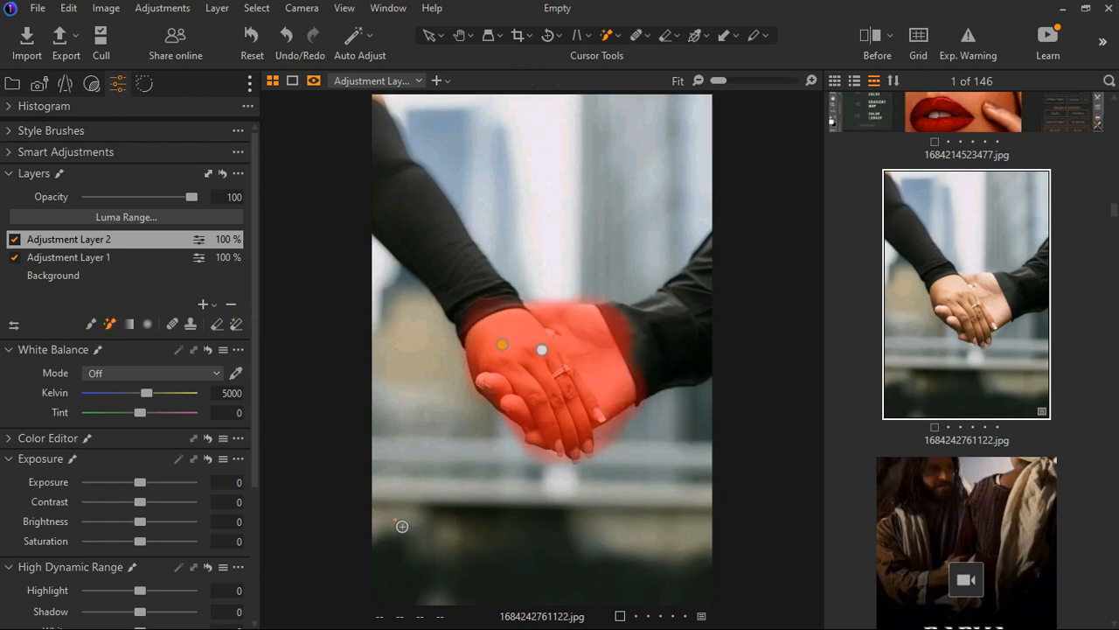
drag(399, 525, 628, 540)
drag(436, 371, 412, 390)
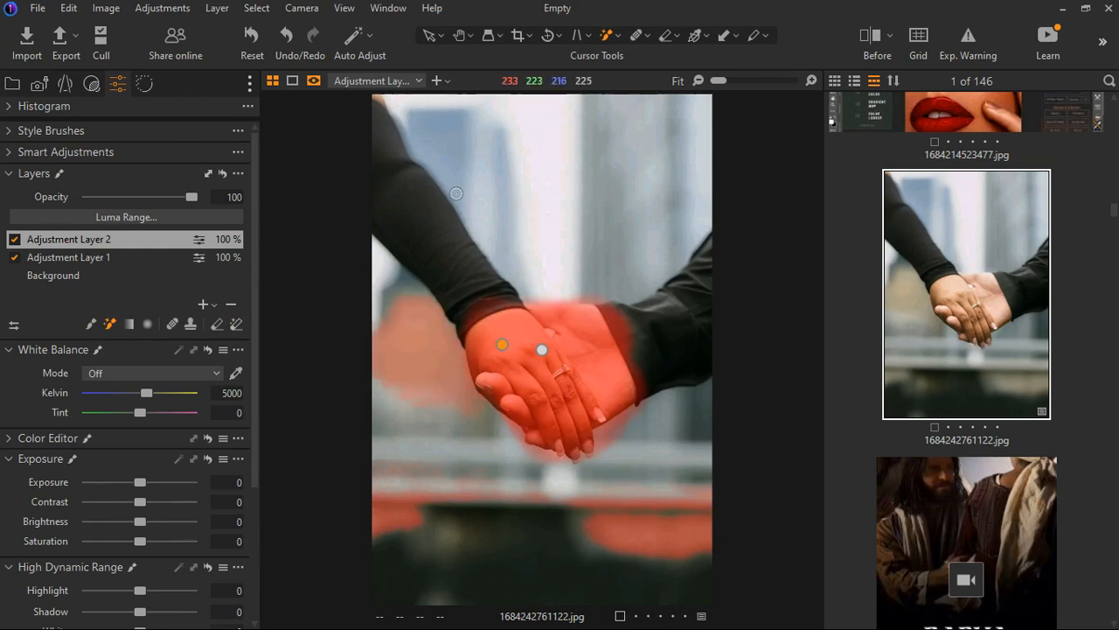
Refine the hand mask with extra brush taps on the arms, then raise the layer's Saturation to 28
click(448, 224)
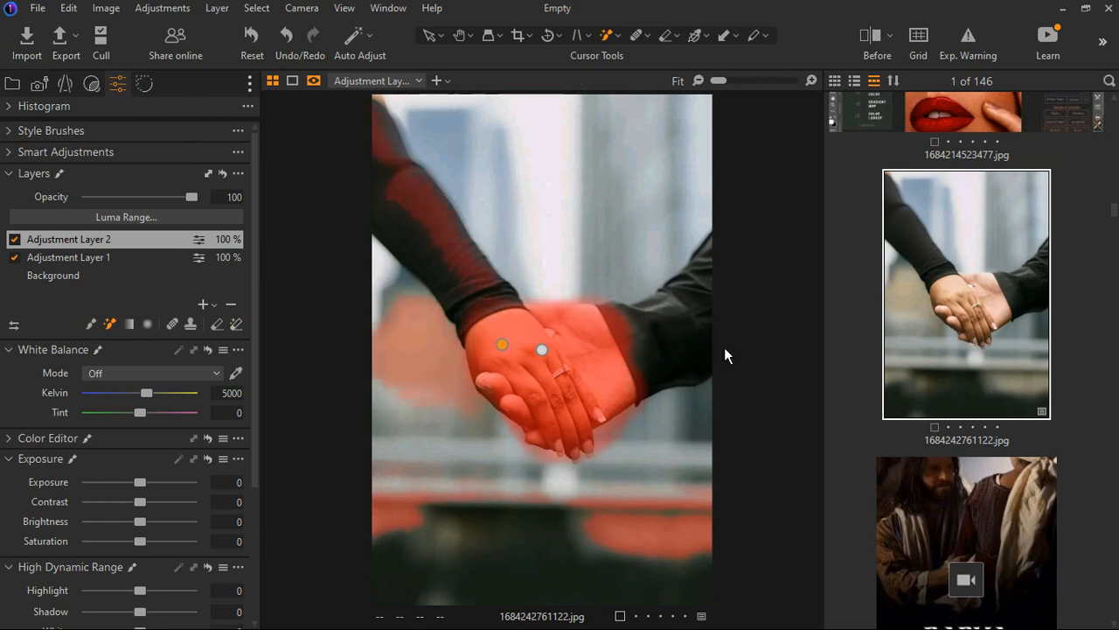
click(637, 350)
click(429, 253)
click(639, 200)
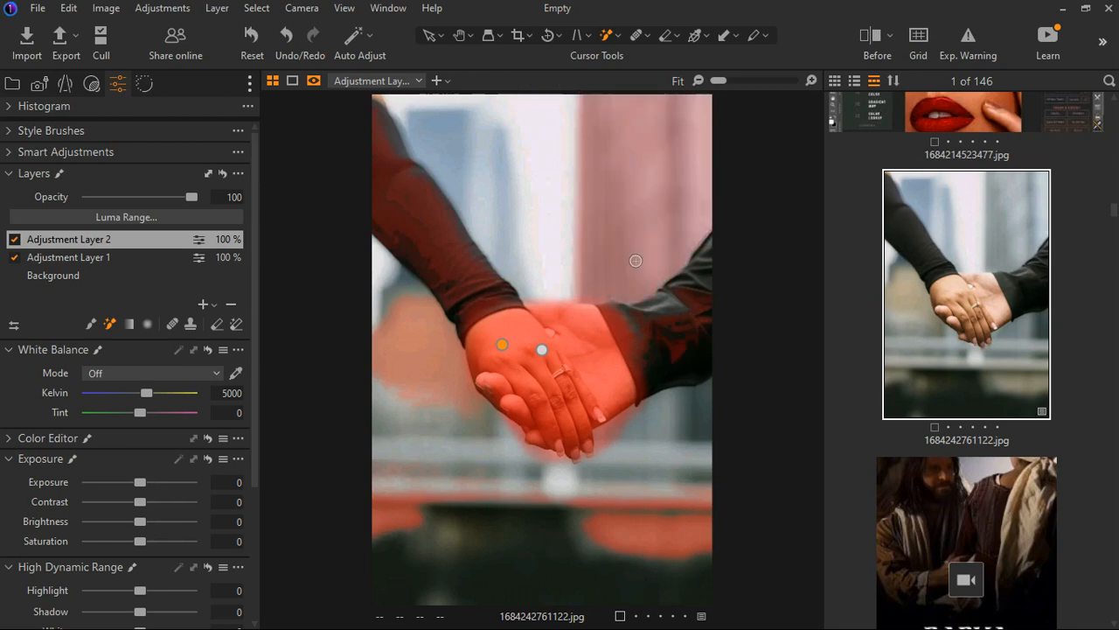
click(453, 173)
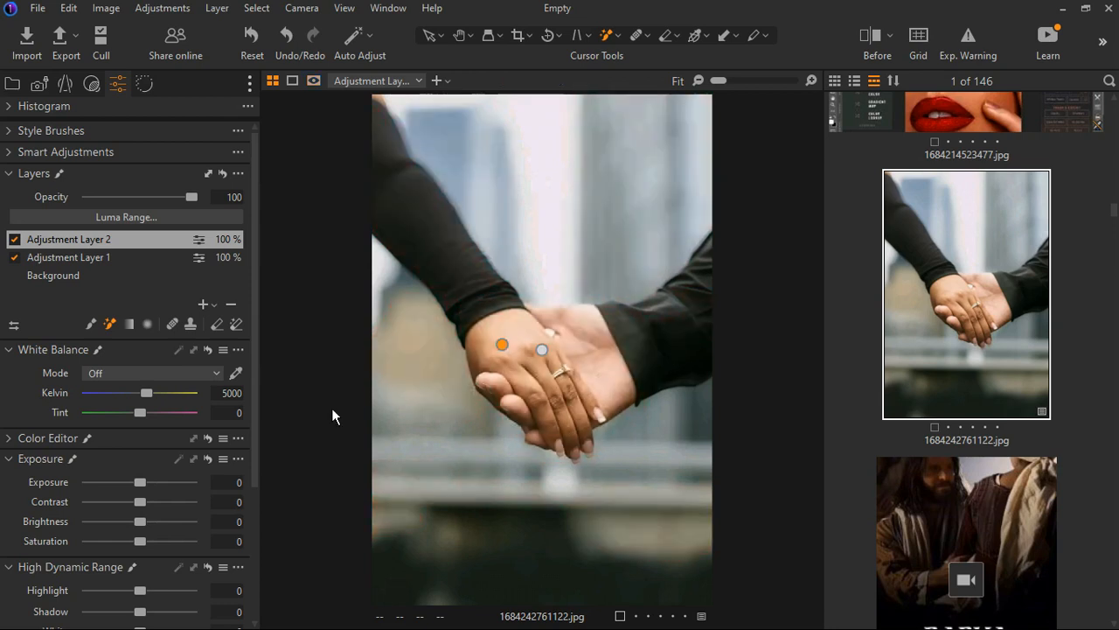
drag(143, 548, 162, 550)
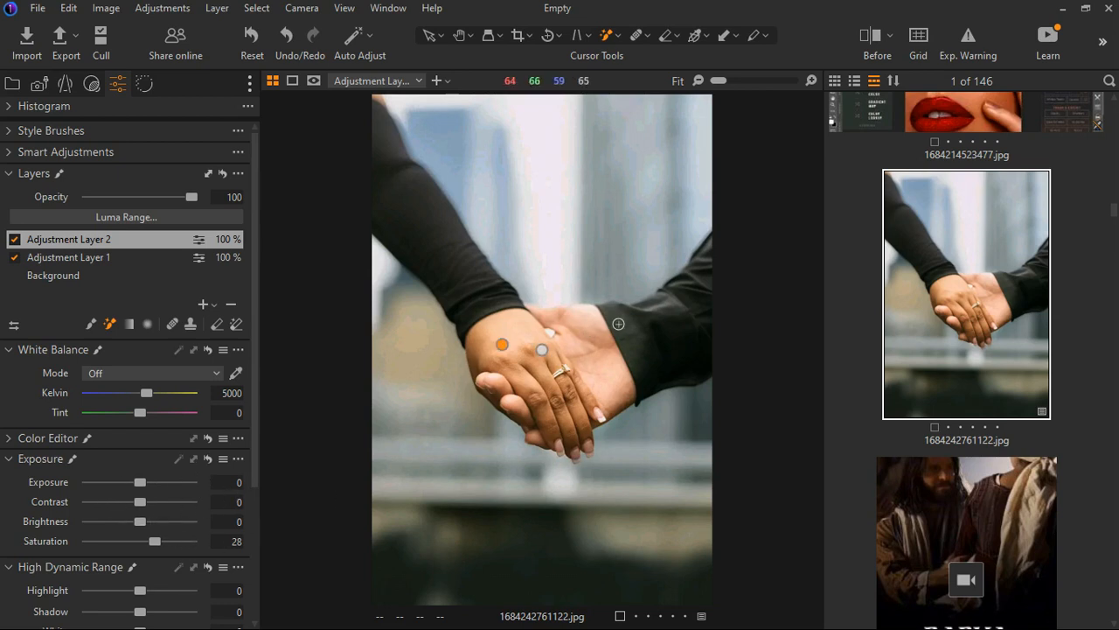
Add a new filled adjustment layer and mask the other hand's palm with brush taps
click(205, 304)
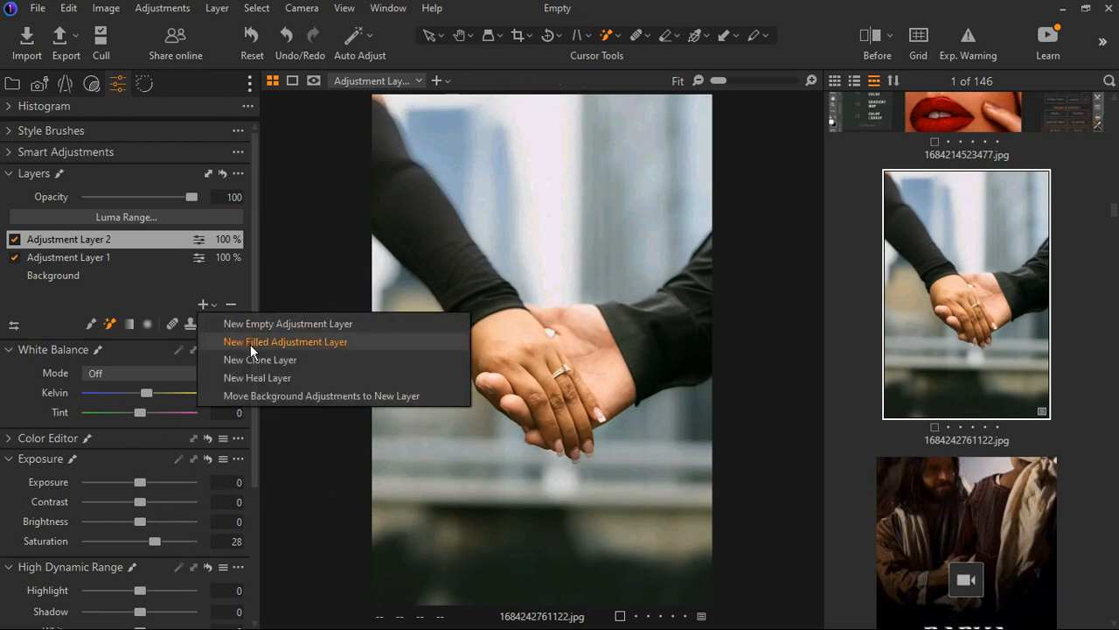
click(259, 324)
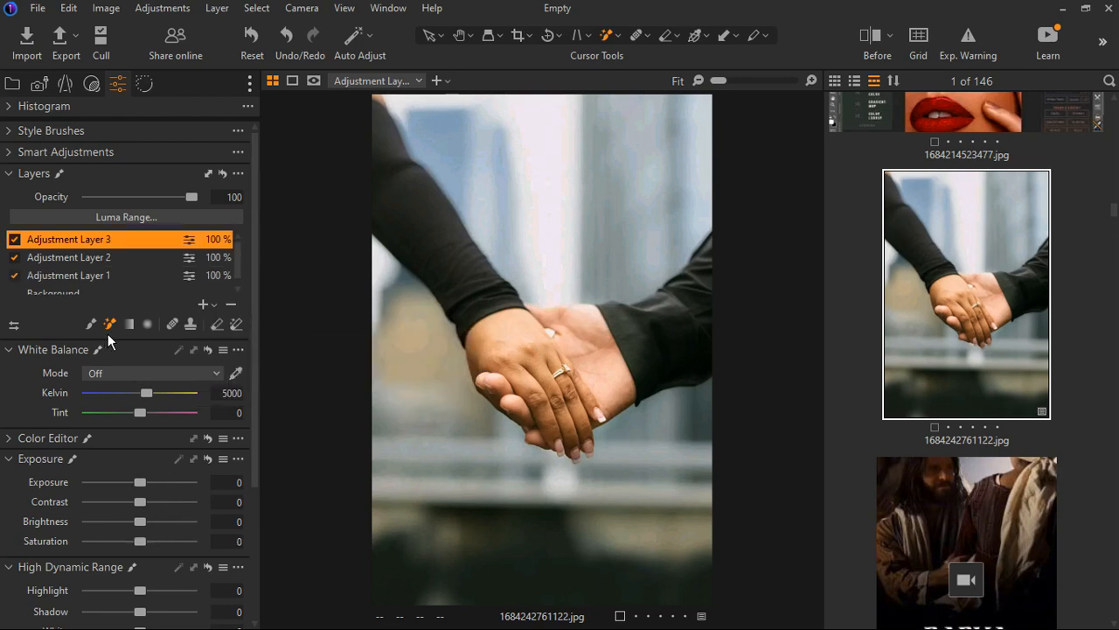
click(583, 329)
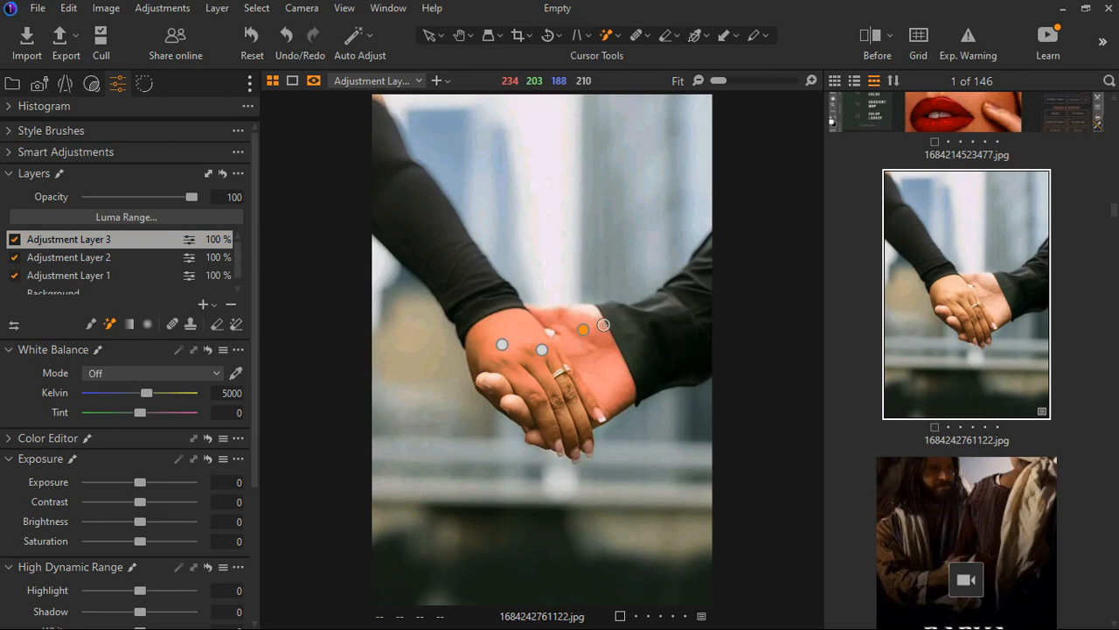
click(525, 406)
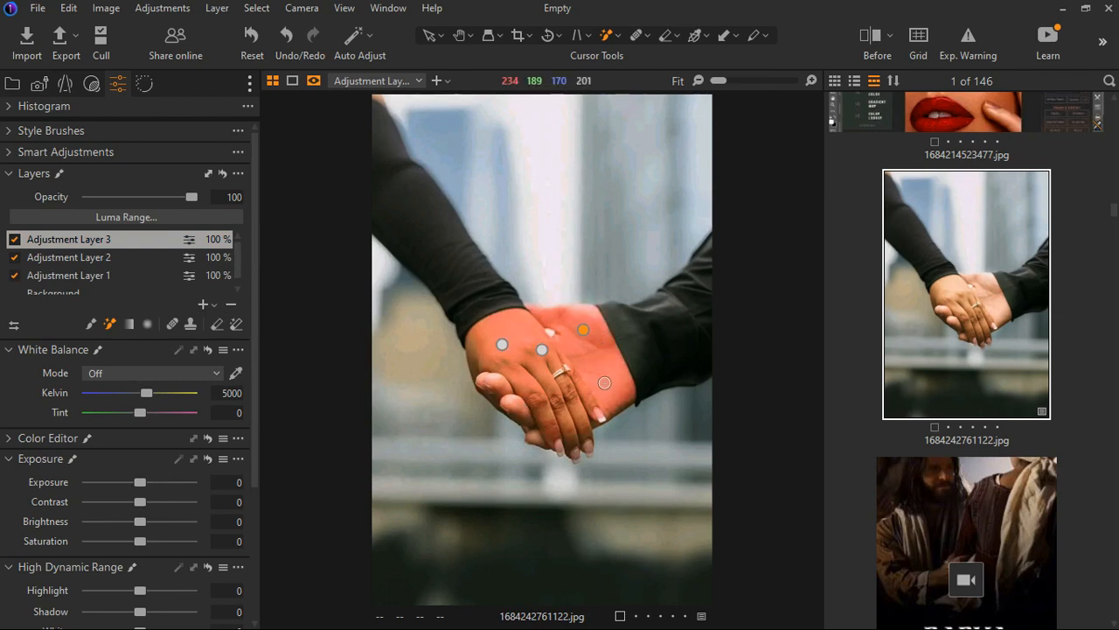
Zoom the photo to 100% and lower the new layer's Highlight to -19 and White to -24
key(m)
scroll(554, 403, up, 2)
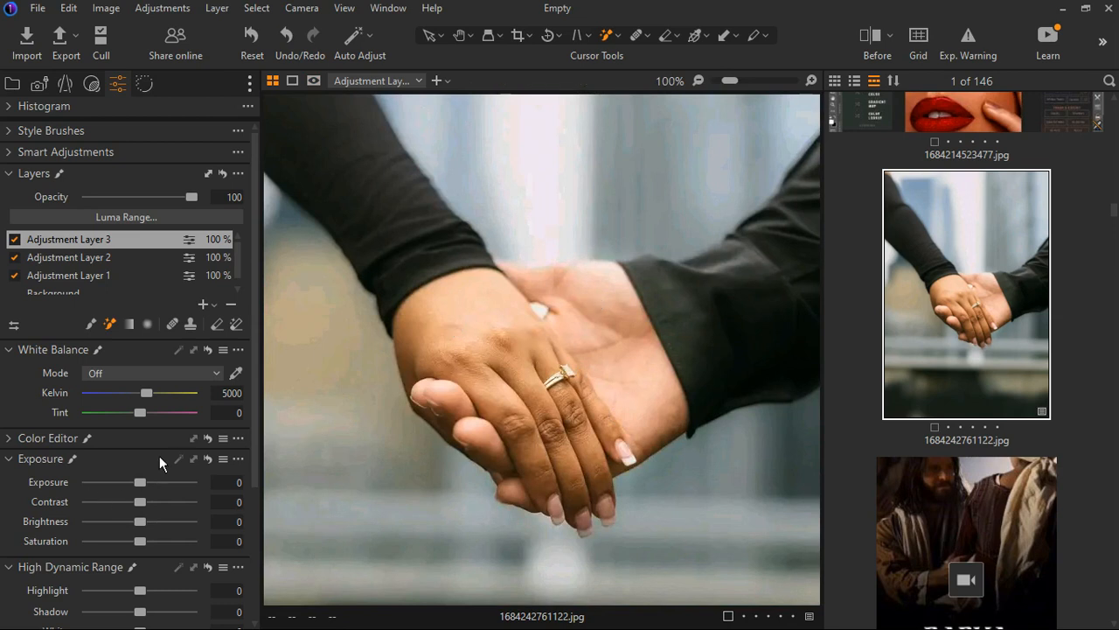
scroll(159, 463, down, 1)
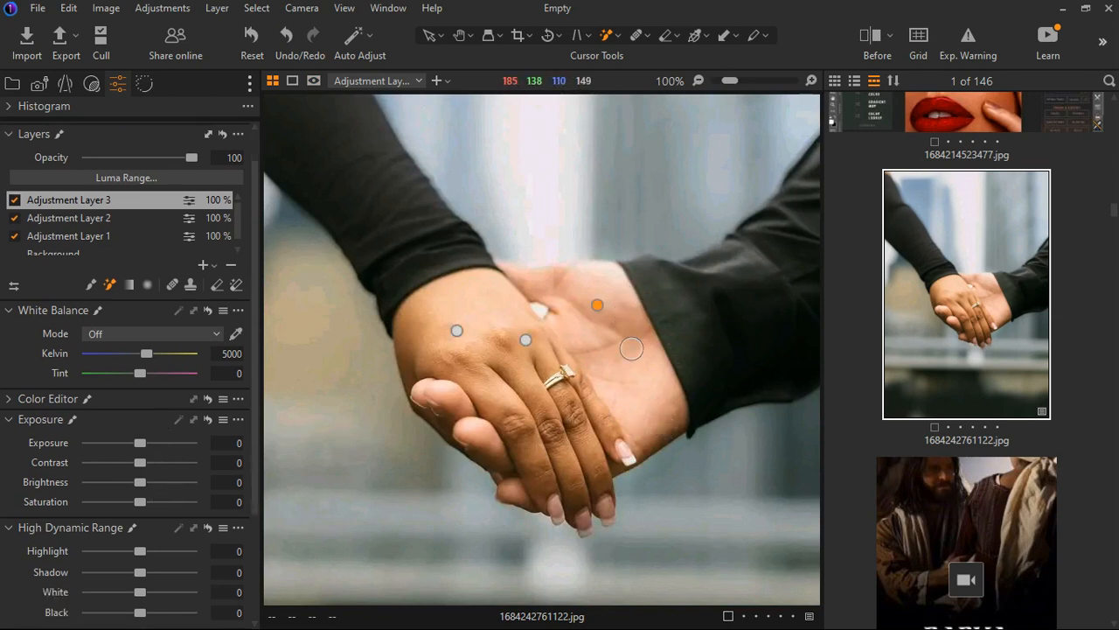
scroll(131, 538, down, 2)
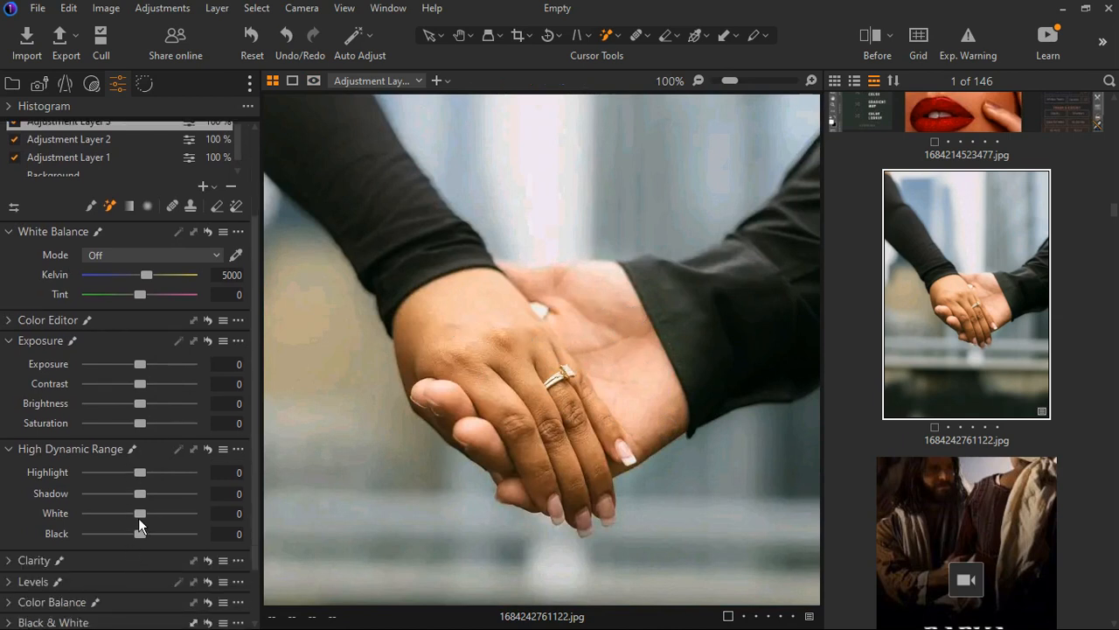
drag(146, 518, 135, 519)
drag(146, 480, 138, 487)
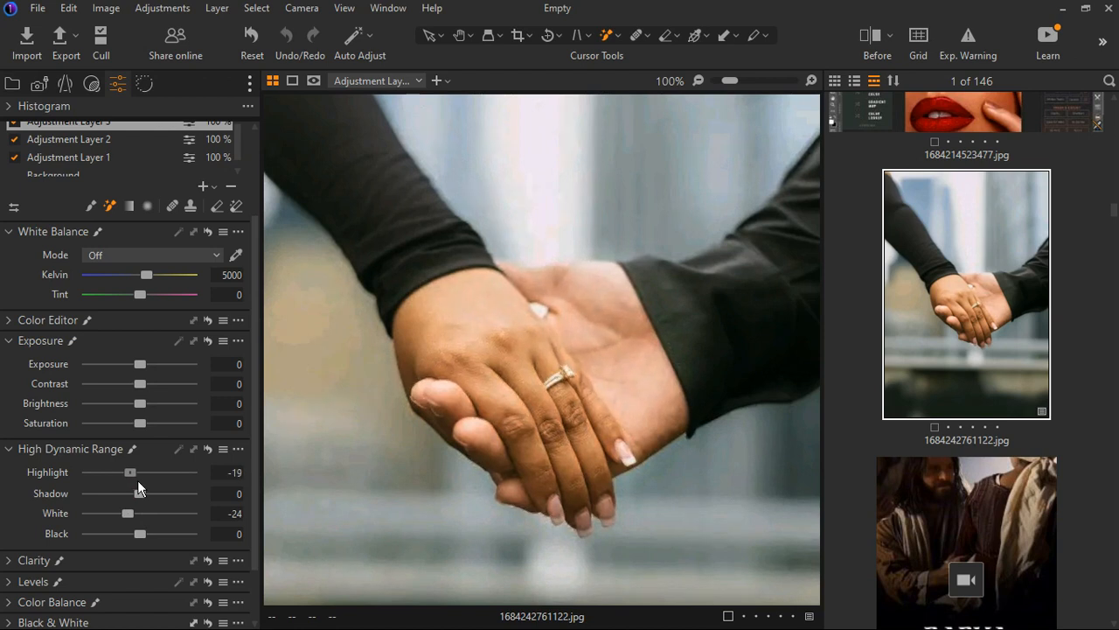
Set the layer's Saturation to 6 and collapse the High Dynamic Range section
drag(149, 431, 152, 431)
click(19, 450)
click(20, 363)
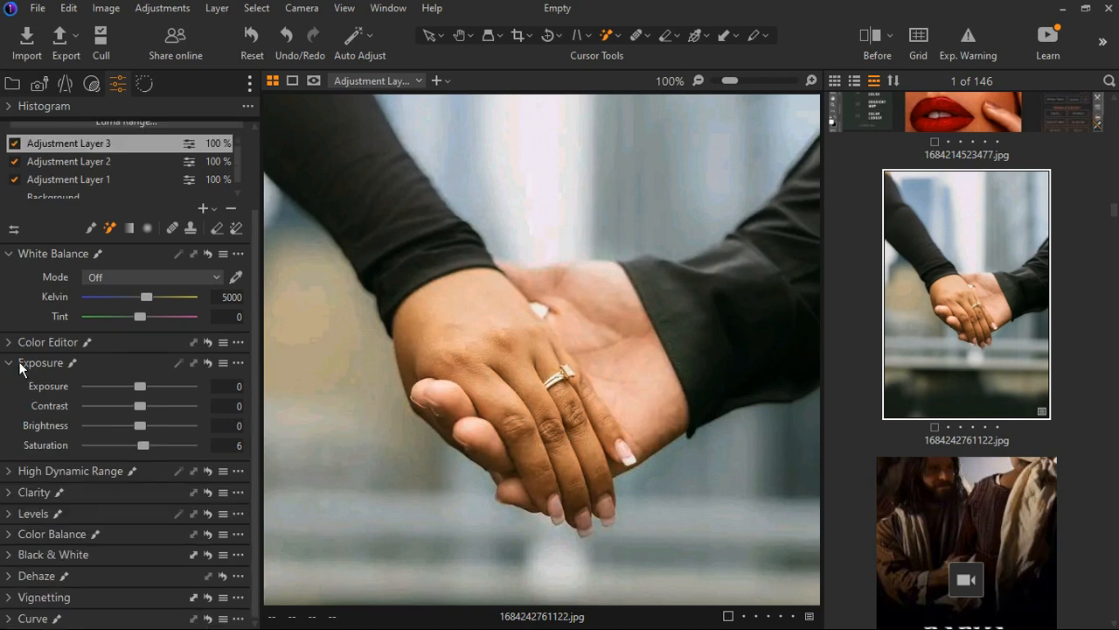
Collapse the Exposure section and add a new filled adjustment layer
click(19, 341)
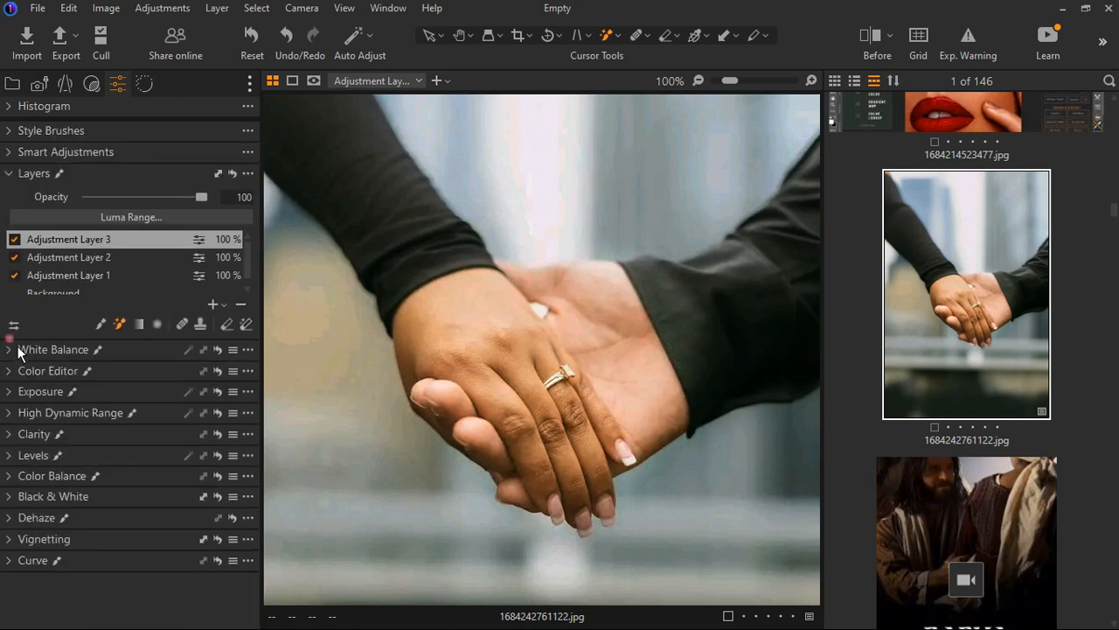
click(225, 306)
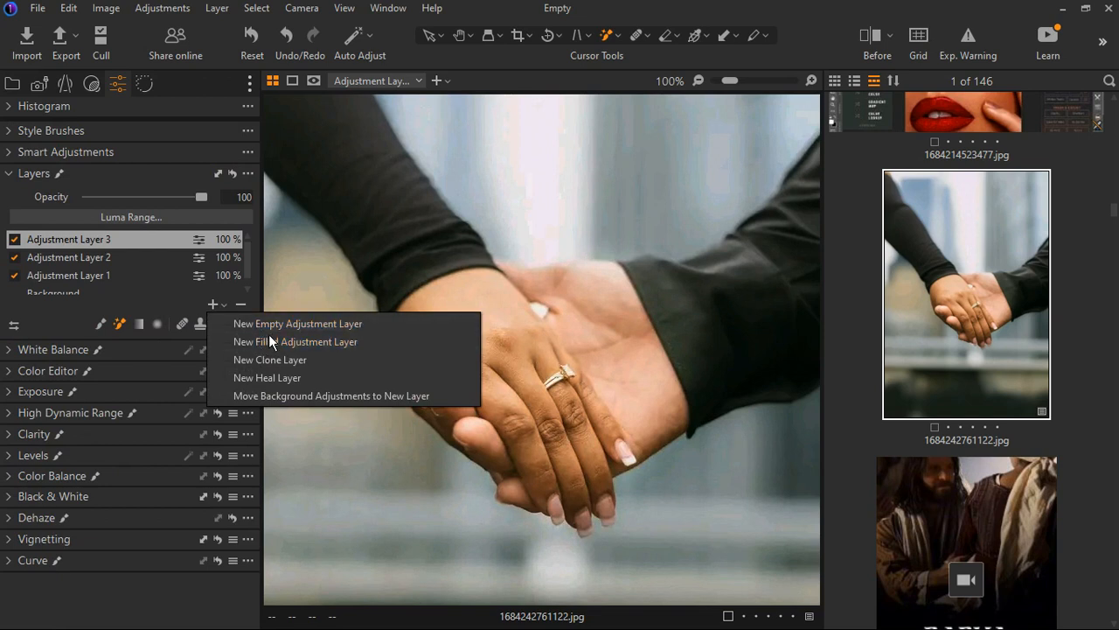
click(269, 335)
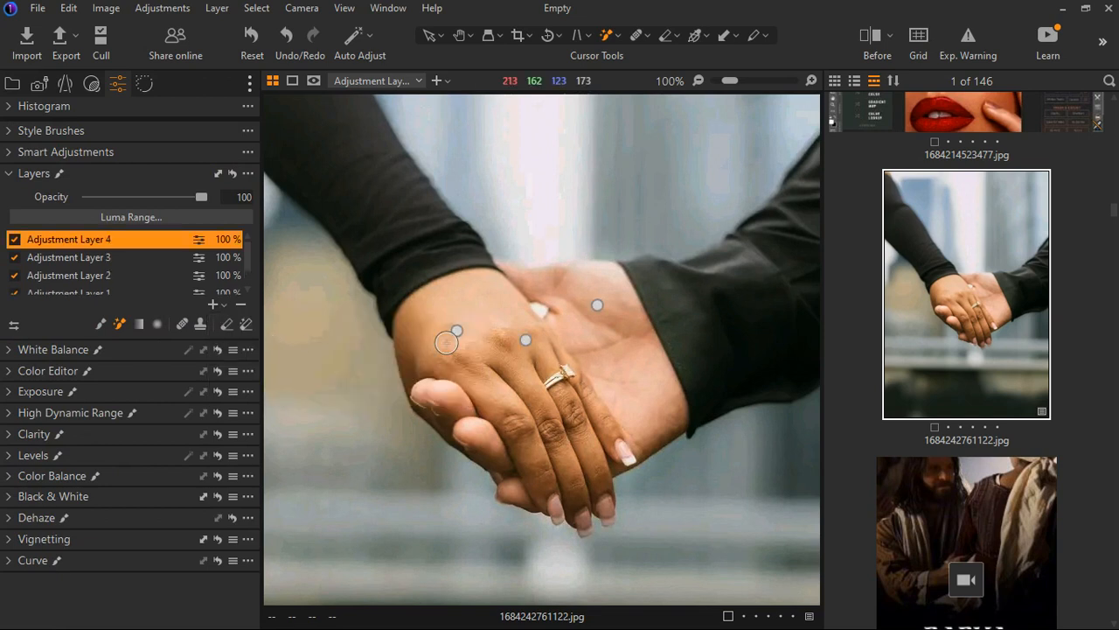
Enlarge the brush and paint over the hand mask near the fingers, undoing the first stroke, then hide the mask overlay
key(bracketright)
key(bracketright)
key(bracketright)
key(bracketright)
key(bracketright)
key(bracketright)
key(bracketright)
key(bracketright)
key(bracketright)
key(bracketright)
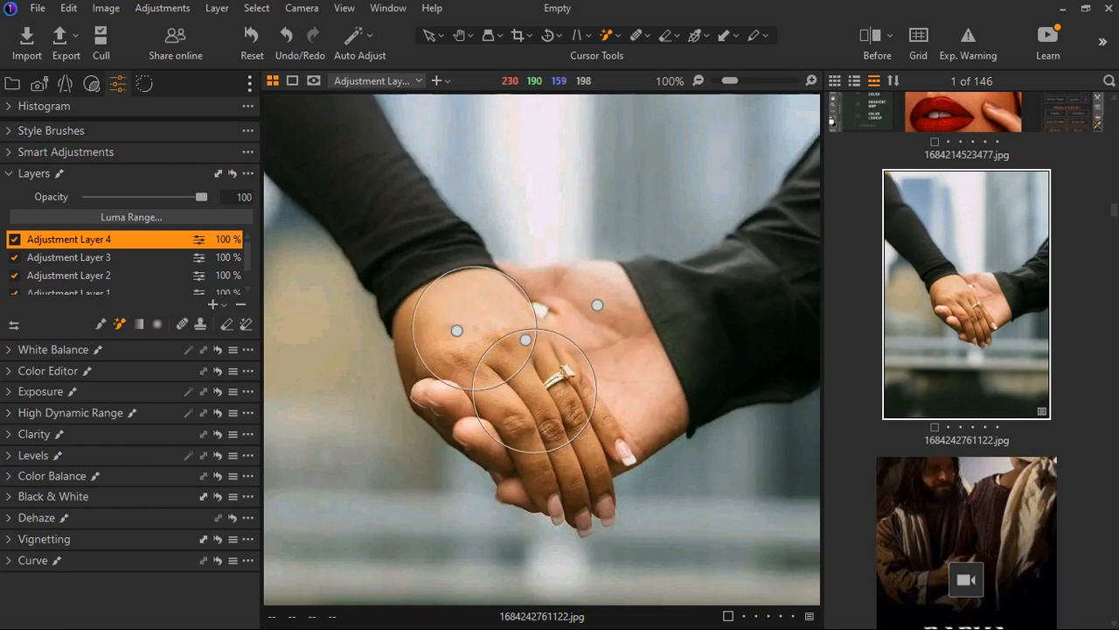
click(100, 325)
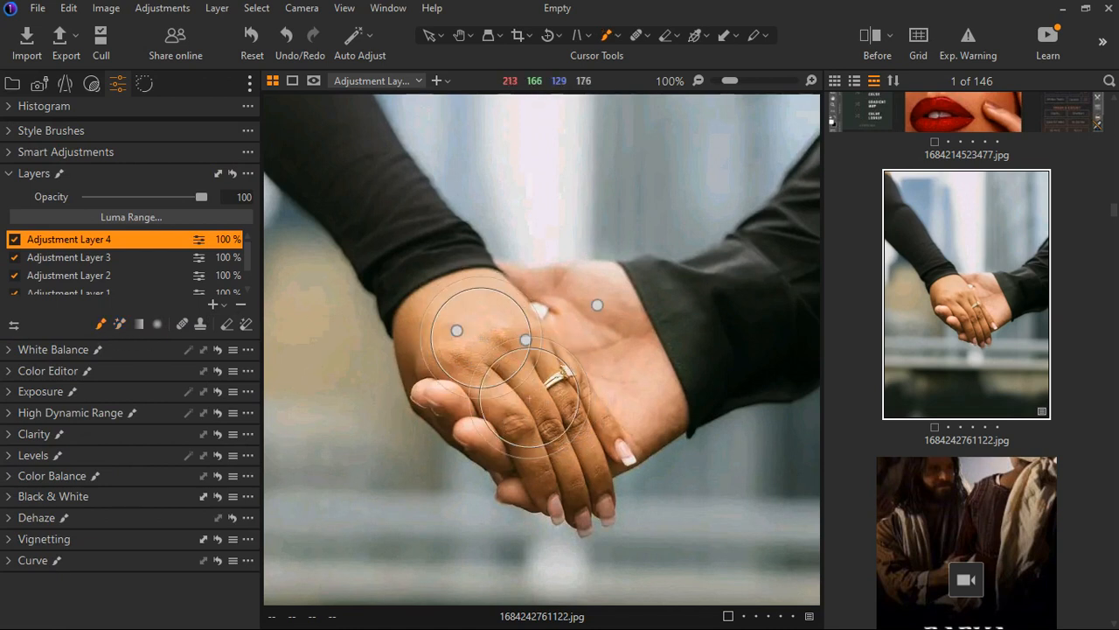
mouse_move(446, 346)
mouse_down()
mouse_move(513, 302)
mouse_move(613, 333)
mouse_move(509, 381)
mouse_move(532, 425)
mouse_move(590, 363)
mouse_move(591, 326)
mouse_move(620, 327)
mouse_move(608, 461)
mouse_up()
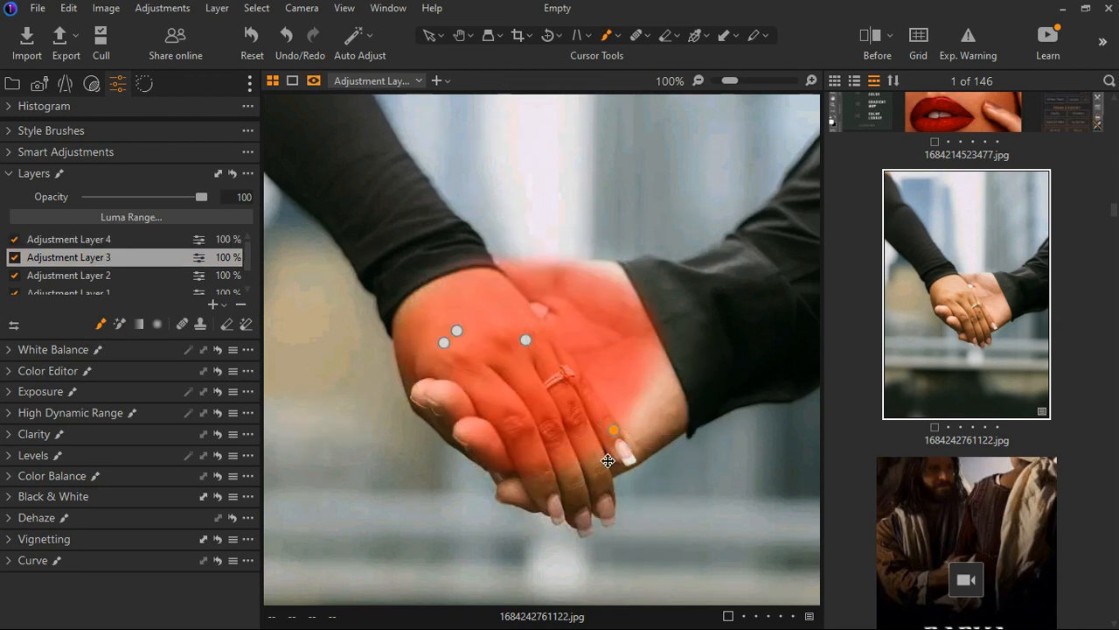
key(ctrl+z)
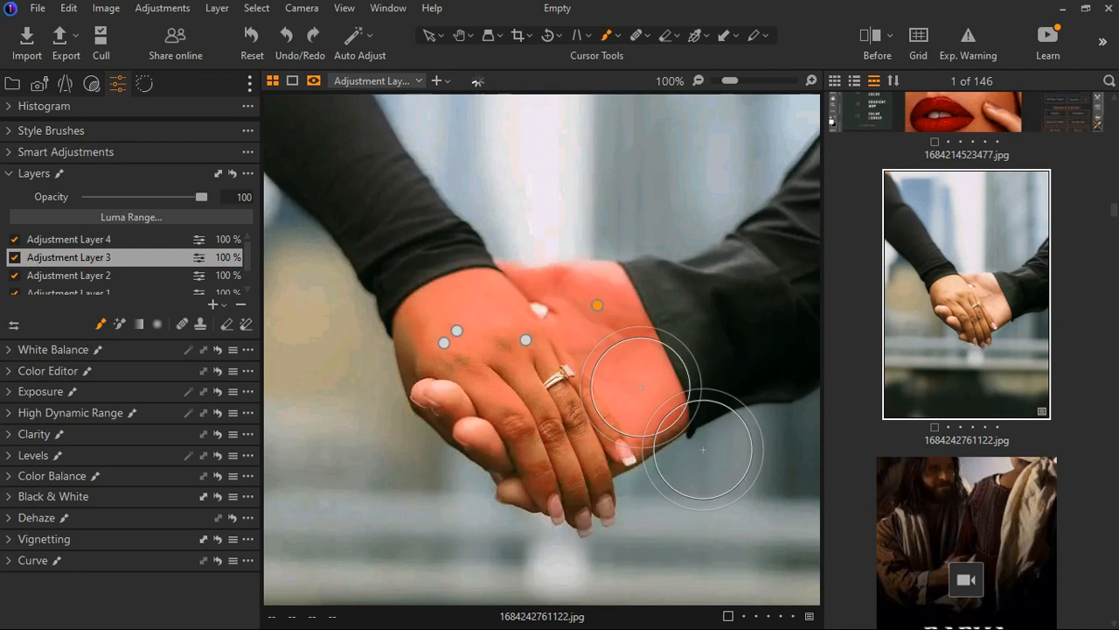
mouse_move(641, 387)
mouse_down()
mouse_move(580, 441)
mouse_move(525, 462)
mouse_move(591, 447)
mouse_move(551, 402)
mouse_move(537, 437)
mouse_move(489, 350)
mouse_move(562, 304)
mouse_move(642, 342)
mouse_move(589, 425)
mouse_up()
key(m)
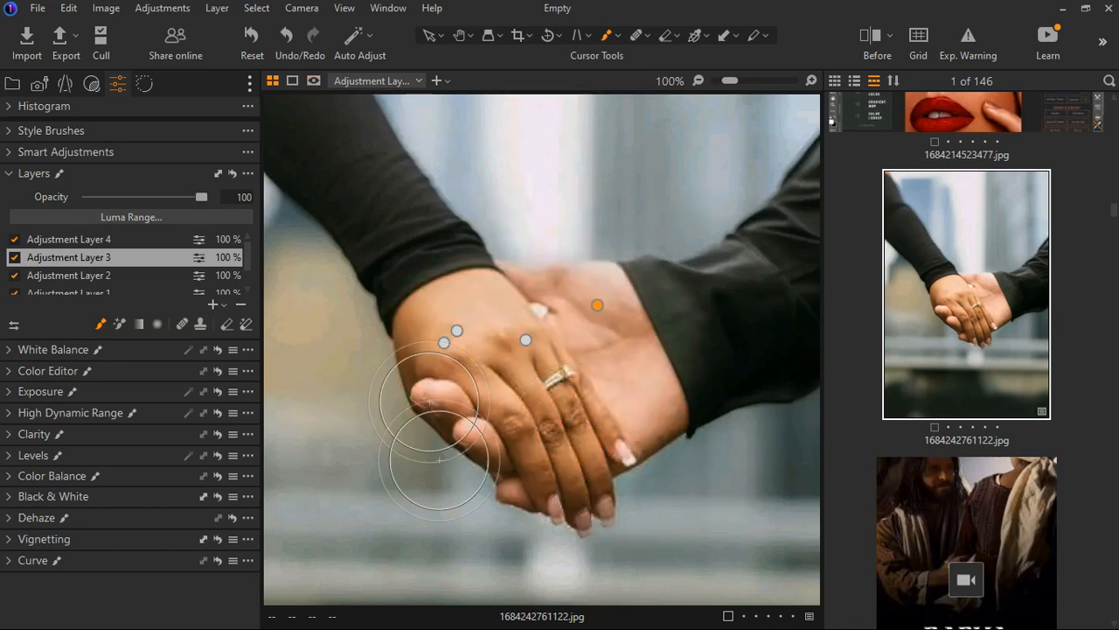
Expand Clarity and raise the Structure to 54
scroll(430, 402, down, 1)
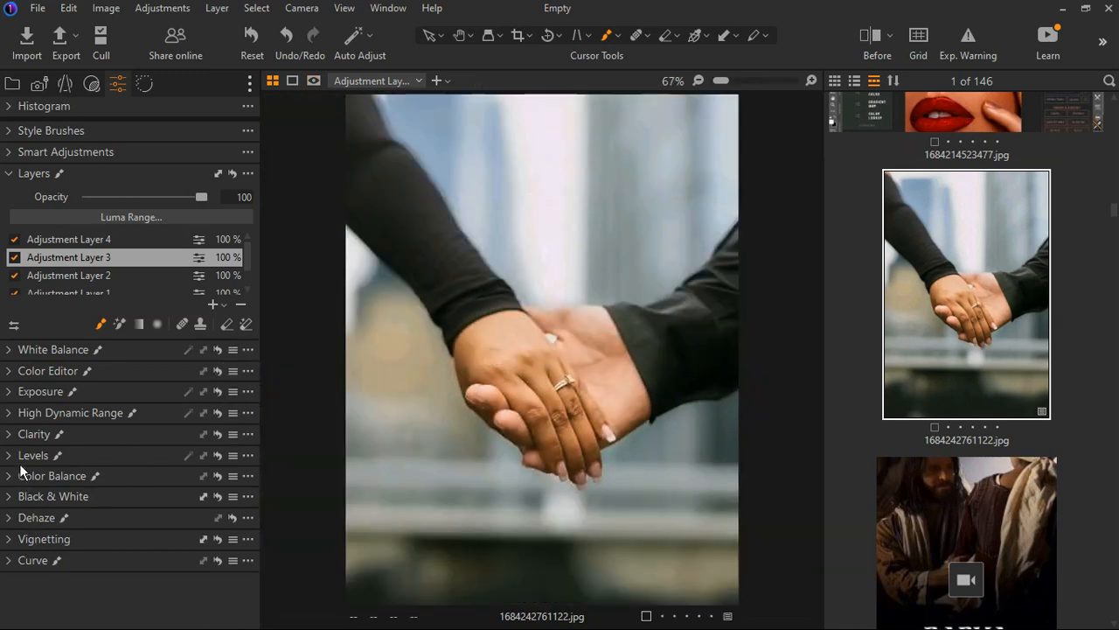
click(10, 434)
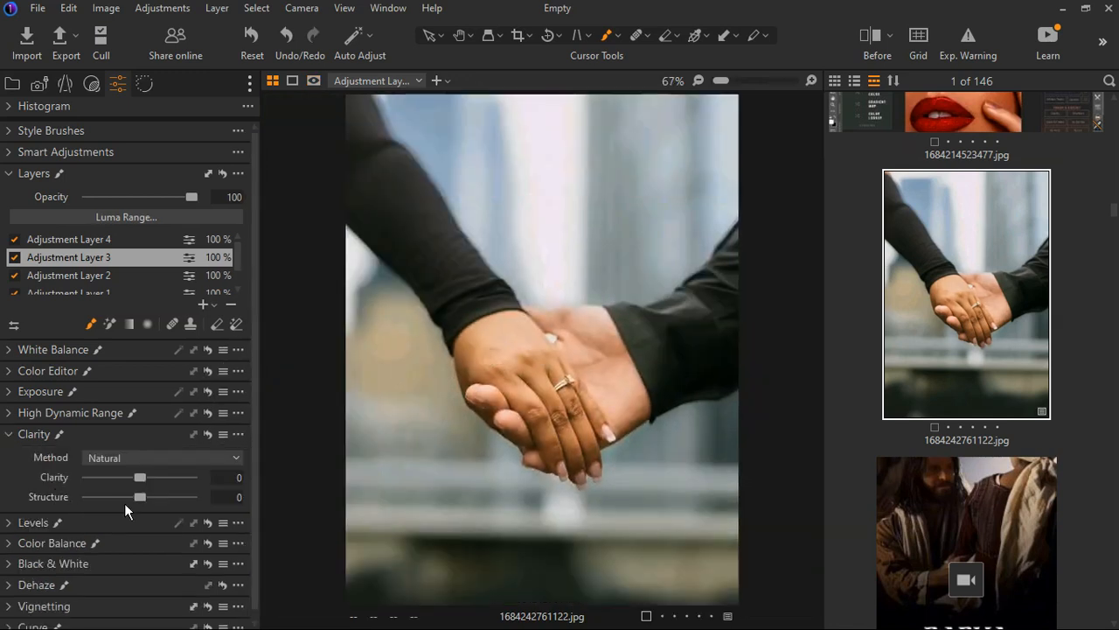
drag(140, 497, 164, 485)
Inspect the Sharpening and Noise Reduction settings in the details tools
click(154, 84)
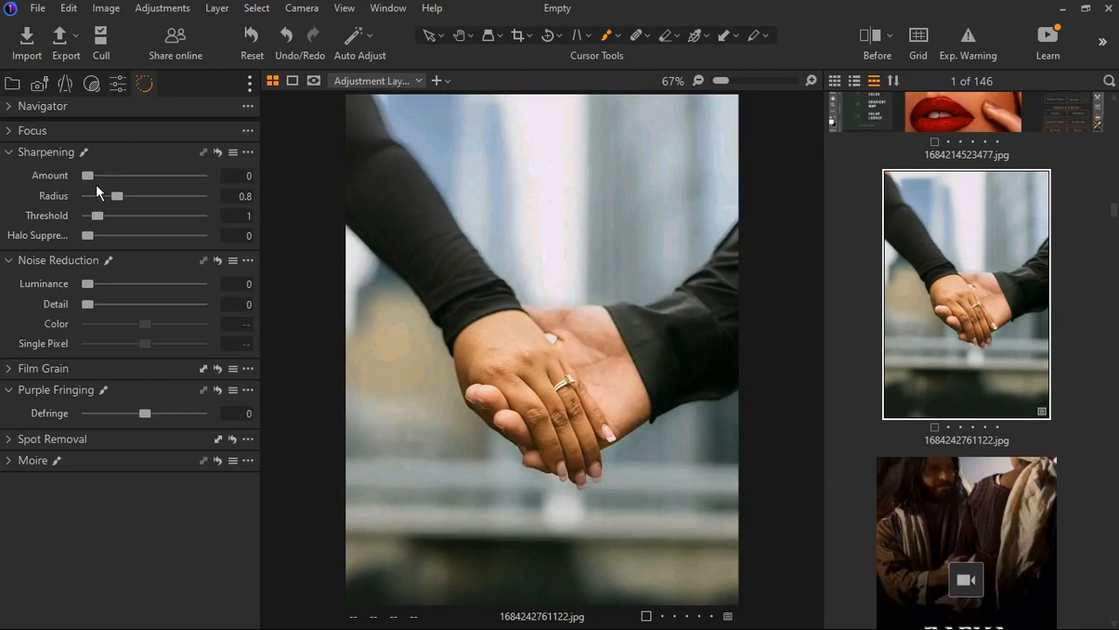
mouse_move(96, 185)
mouse_down()
mouse_move(148, 184)
mouse_move(116, 195)
mouse_move(108, 185)
mouse_up()
drag(109, 184, 105, 185)
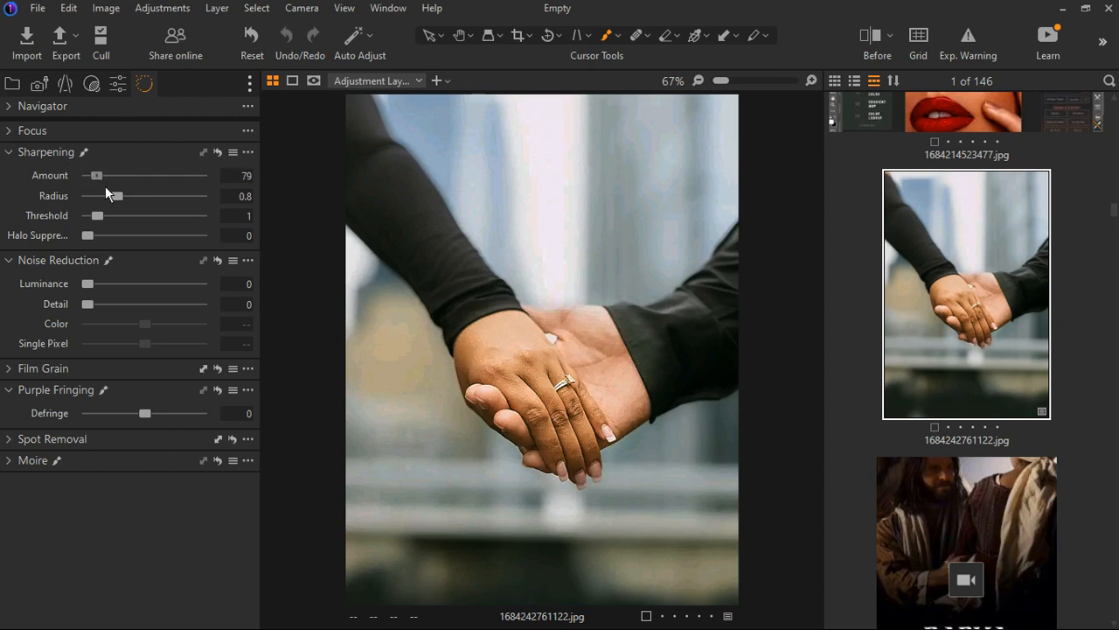
click(23, 155)
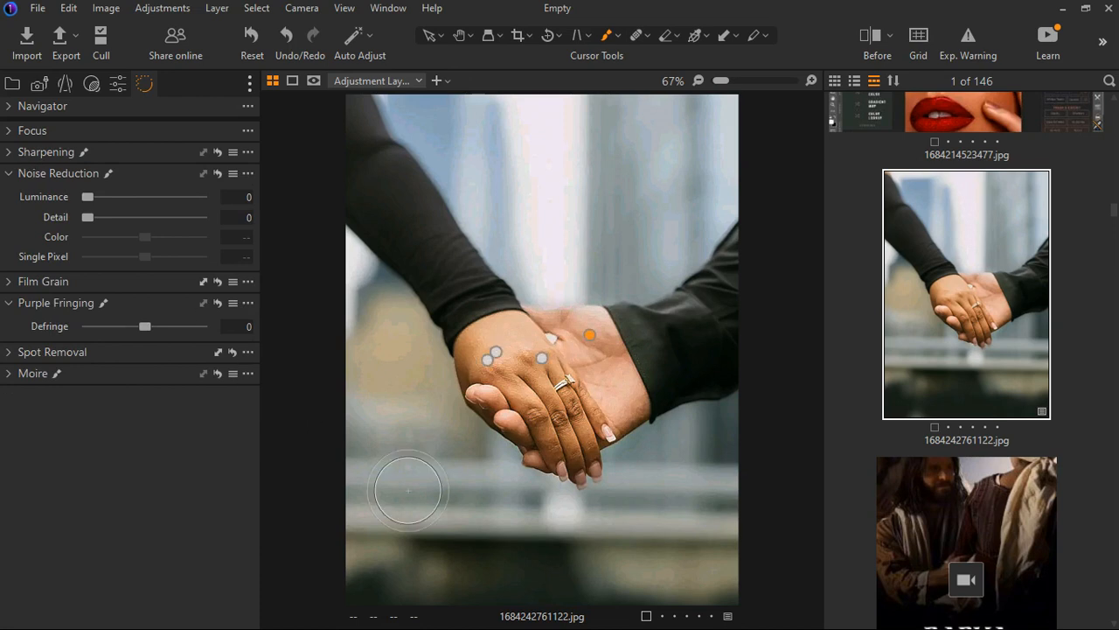
scroll(579, 419, up, 3)
scroll(579, 418, down, 3)
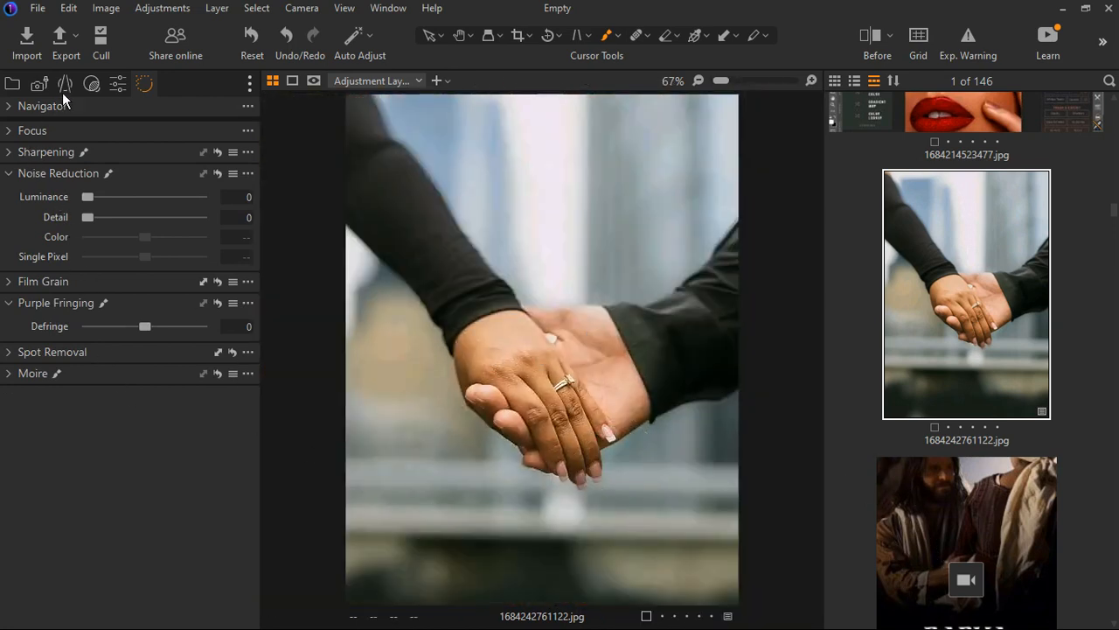
Return to the adjustment tools and nudge the Structure slider down slightly
click(119, 85)
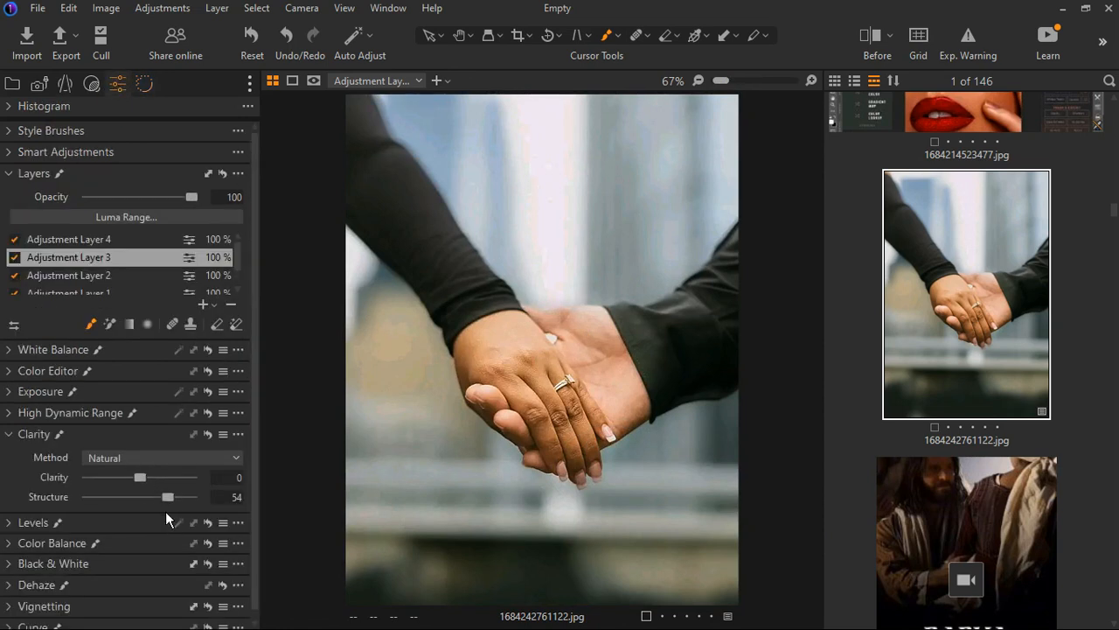
drag(174, 506, 161, 510)
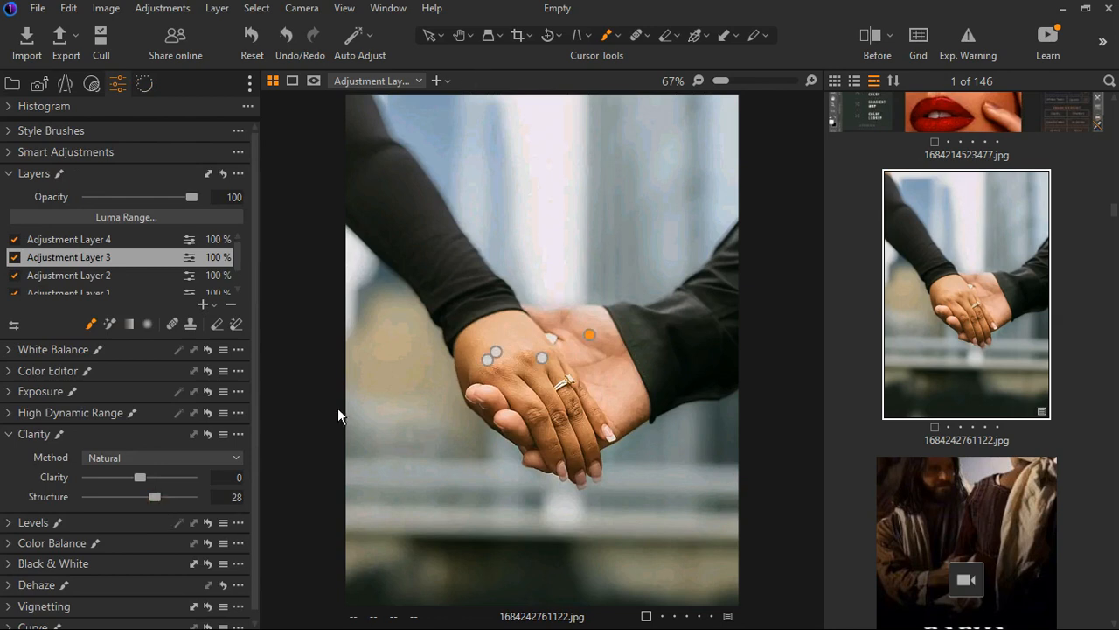
Add another new filled adjustment layer and collapse the Clarity section
click(213, 305)
click(257, 343)
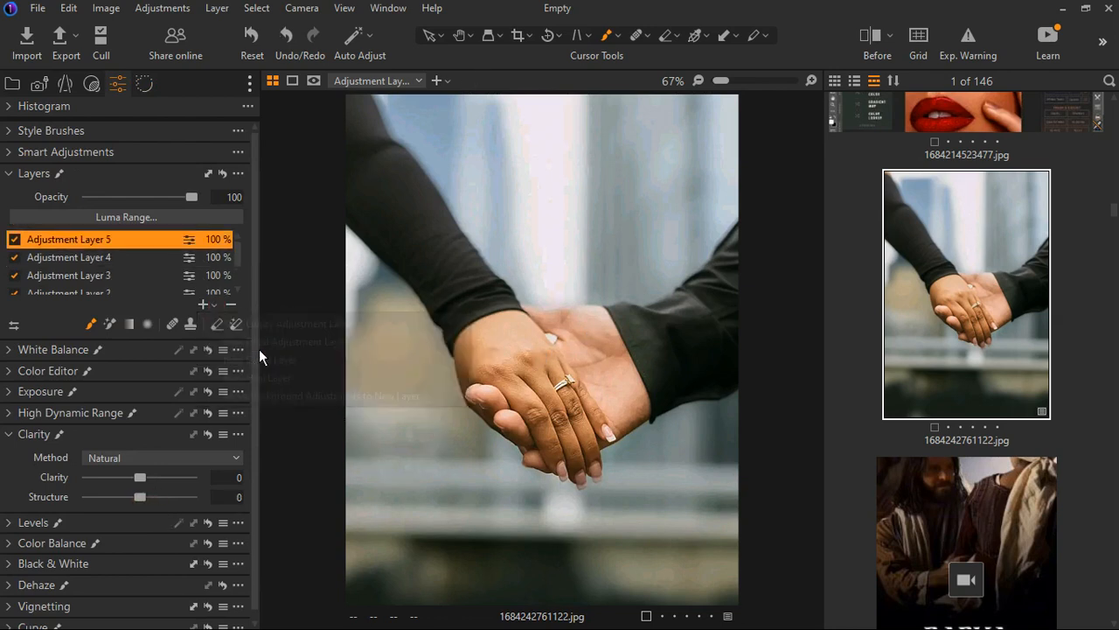
scroll(93, 520, down, 1)
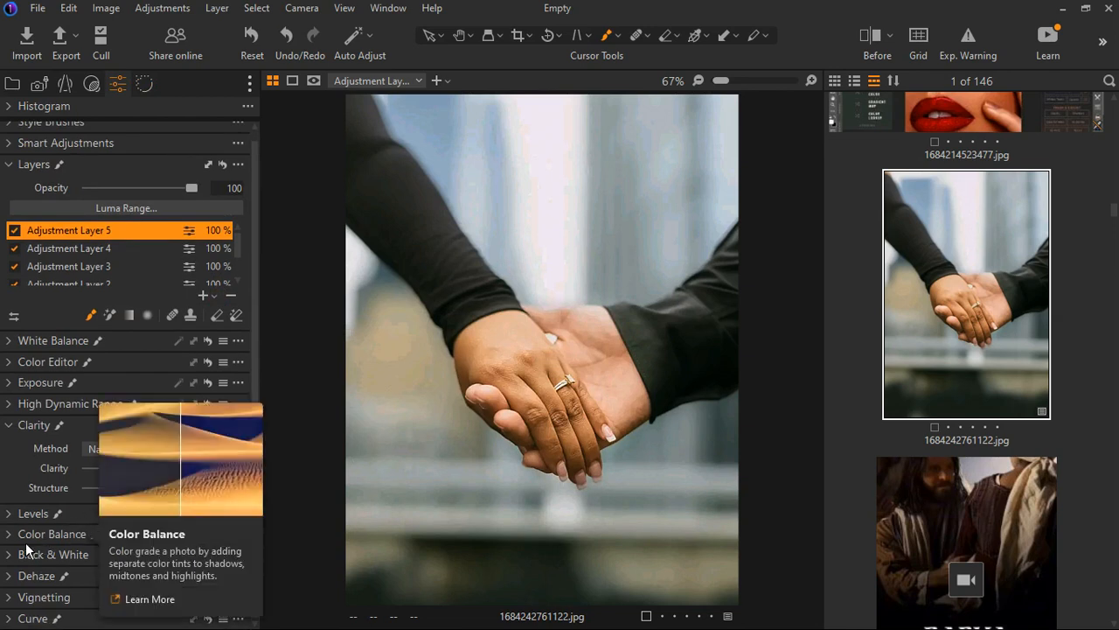
click(15, 429)
Open the Color Editor and sample the skin colour from the back of the hand with the picker
click(17, 376)
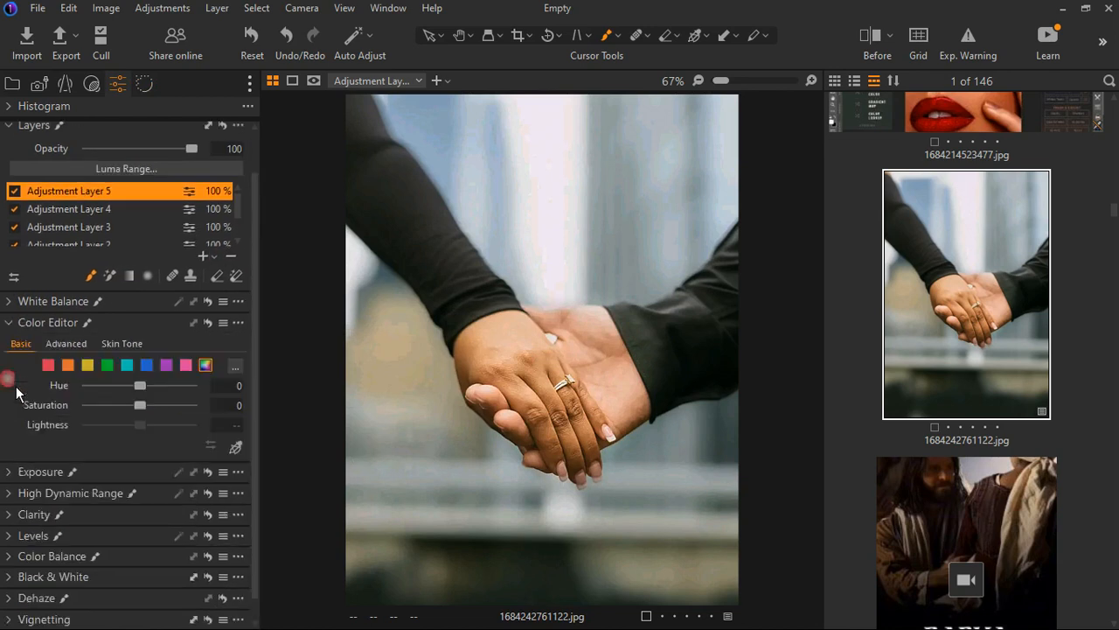
click(235, 447)
click(524, 358)
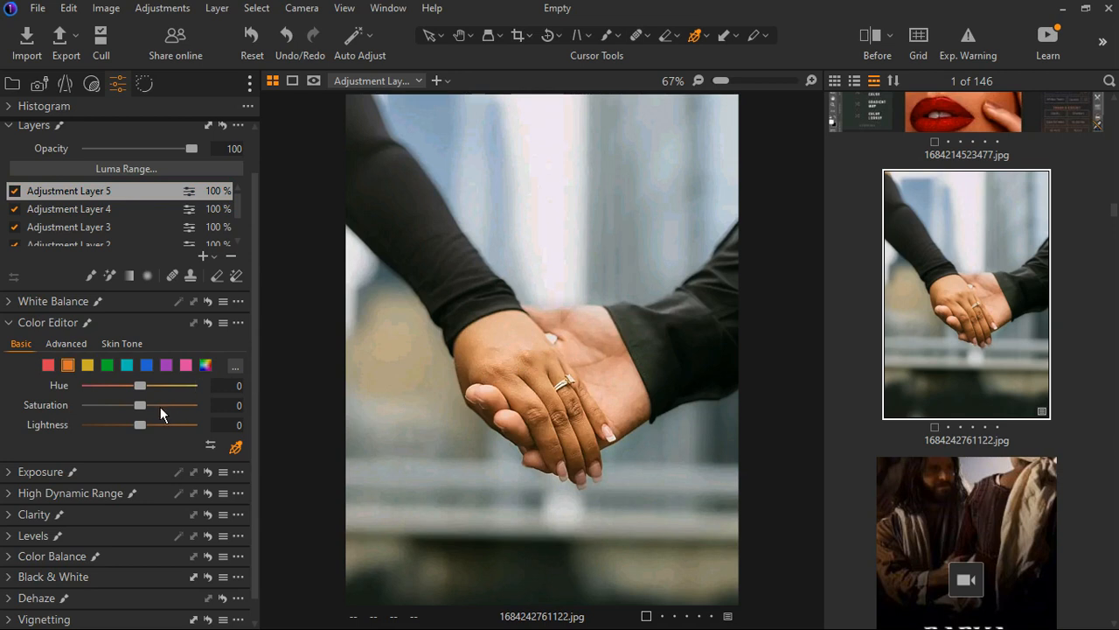
Set the sampled colour's Saturation to 11.3 and collapse the Color Editor
mouse_move(147, 396)
mouse_down()
mouse_move(163, 390)
mouse_move(138, 393)
mouse_move(156, 414)
mouse_up()
drag(156, 414, 153, 414)
click(434, 146)
drag(154, 398, 156, 412)
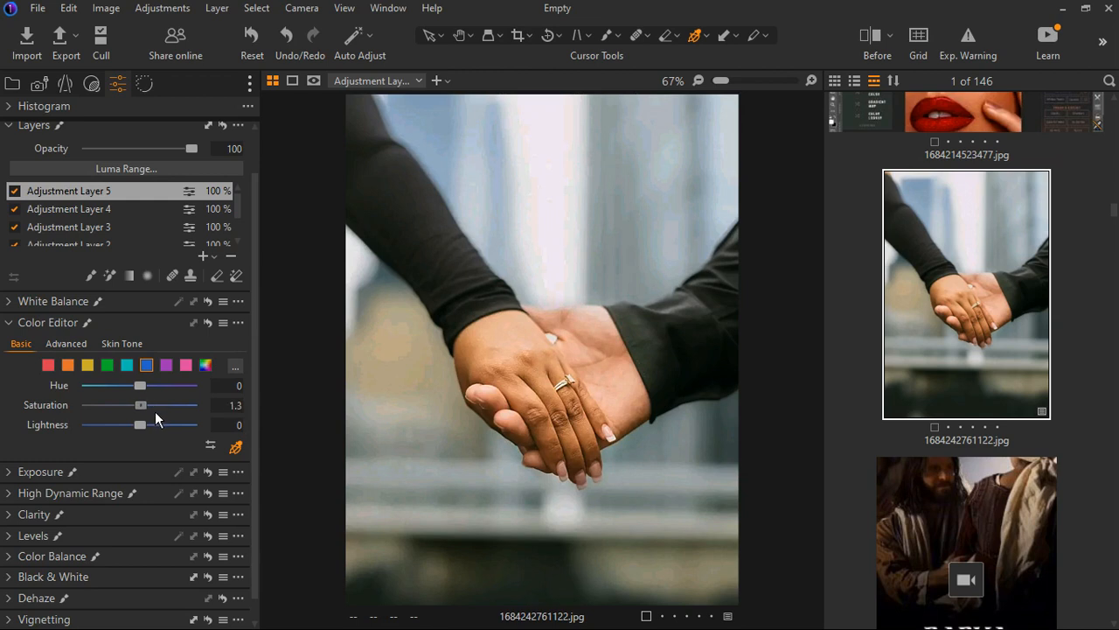
click(26, 324)
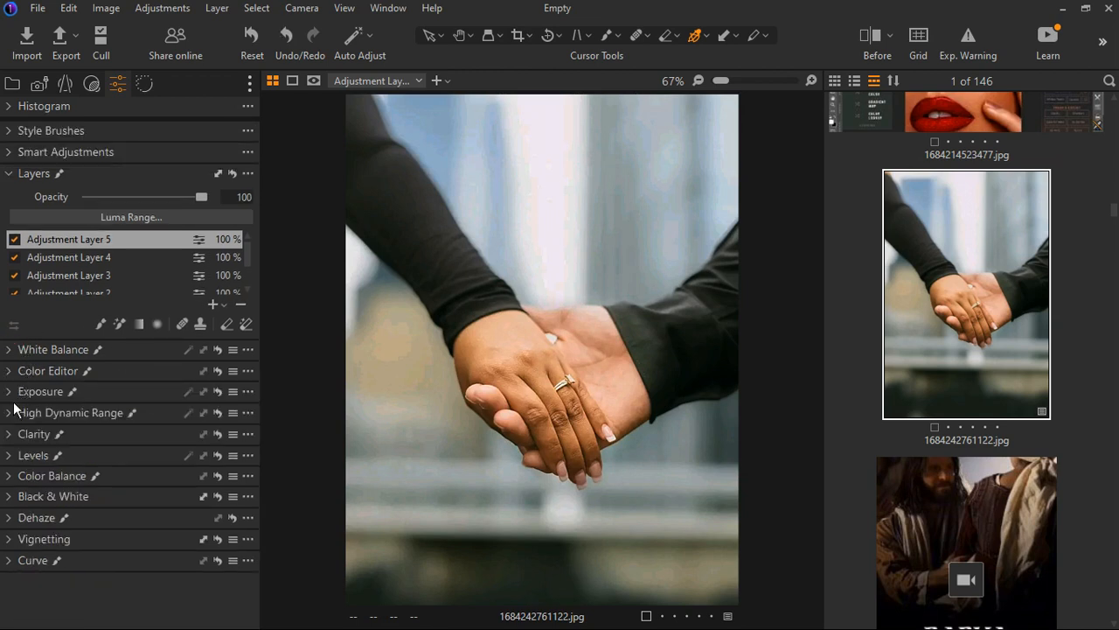
Expand Exposure and set Contrast to 7 and Saturation to 5
click(10, 392)
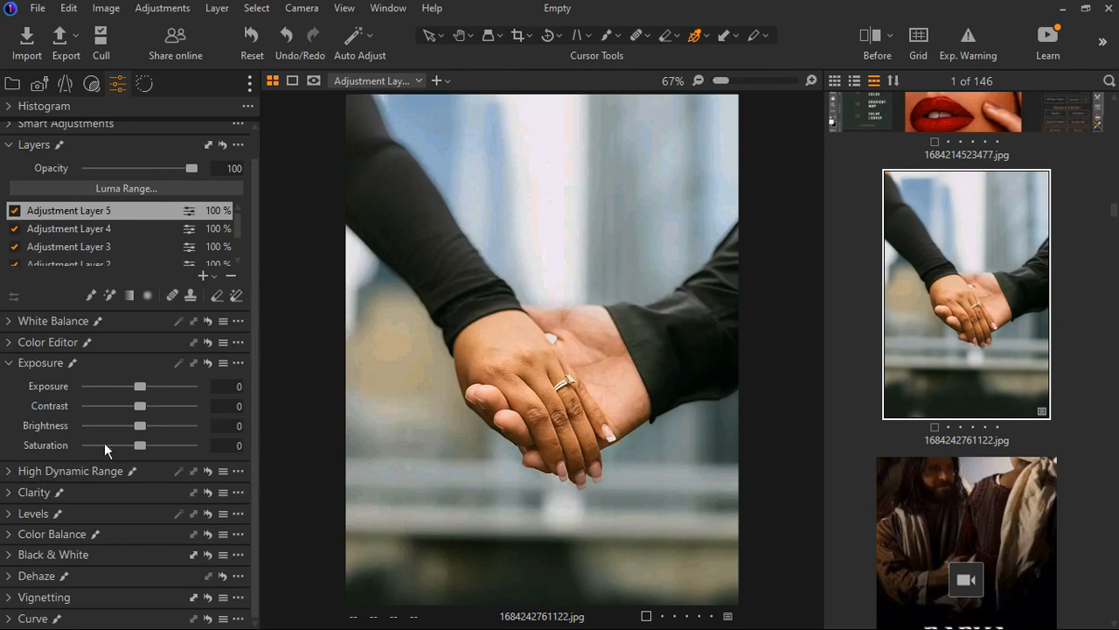
drag(150, 413, 158, 413)
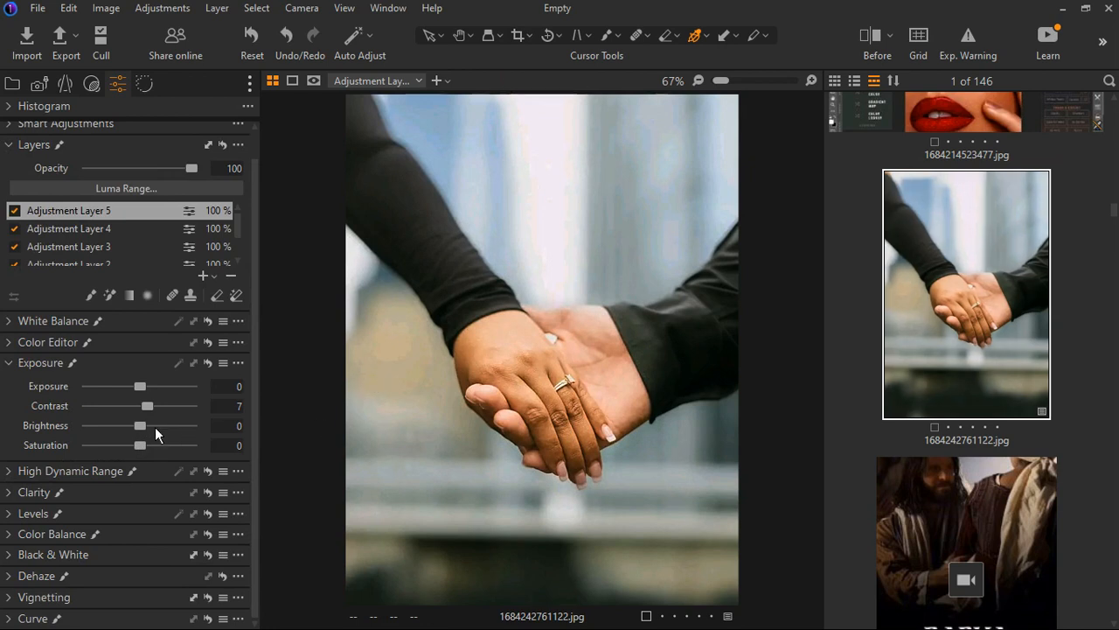
click(151, 448)
Compare the edited photo with the original in before/after split view at different zoom levels
scroll(518, 431, down, 1)
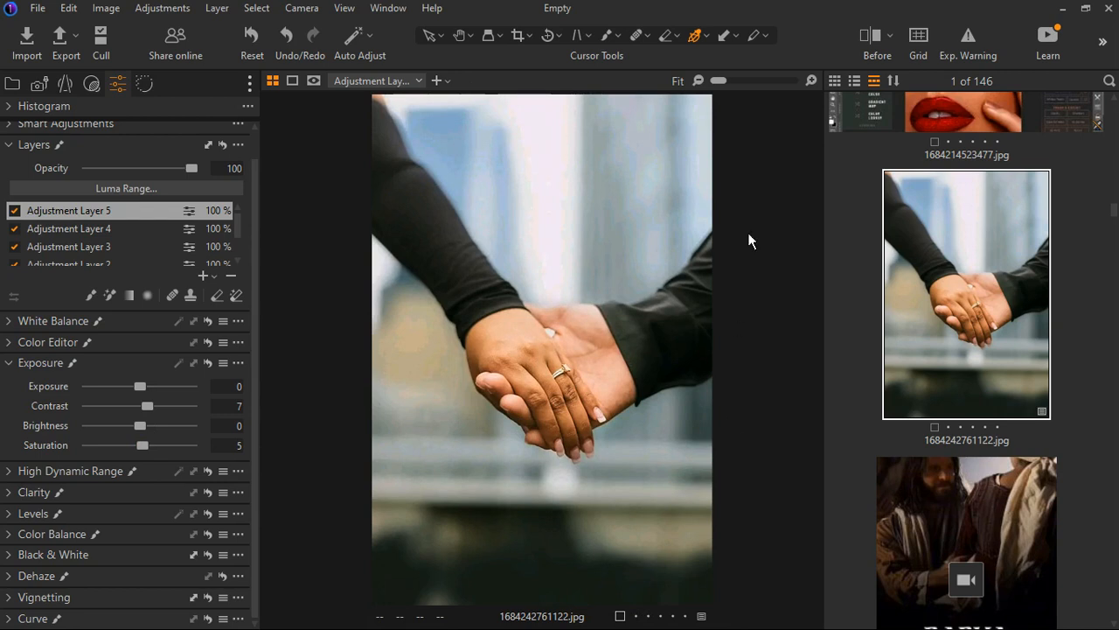
click(863, 36)
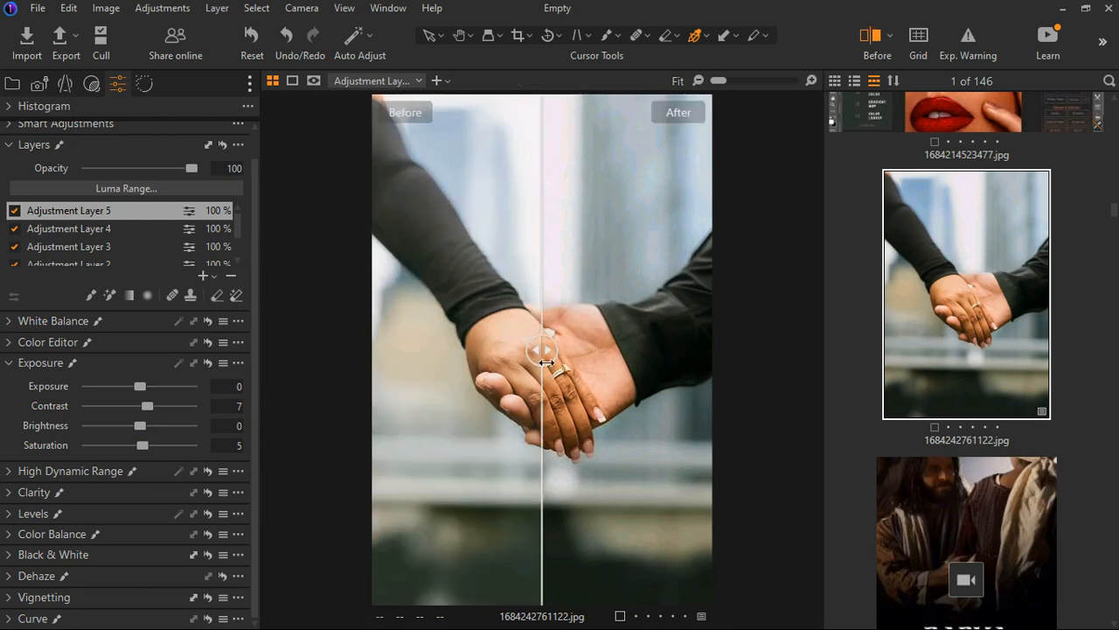
drag(542, 360, 320, 358)
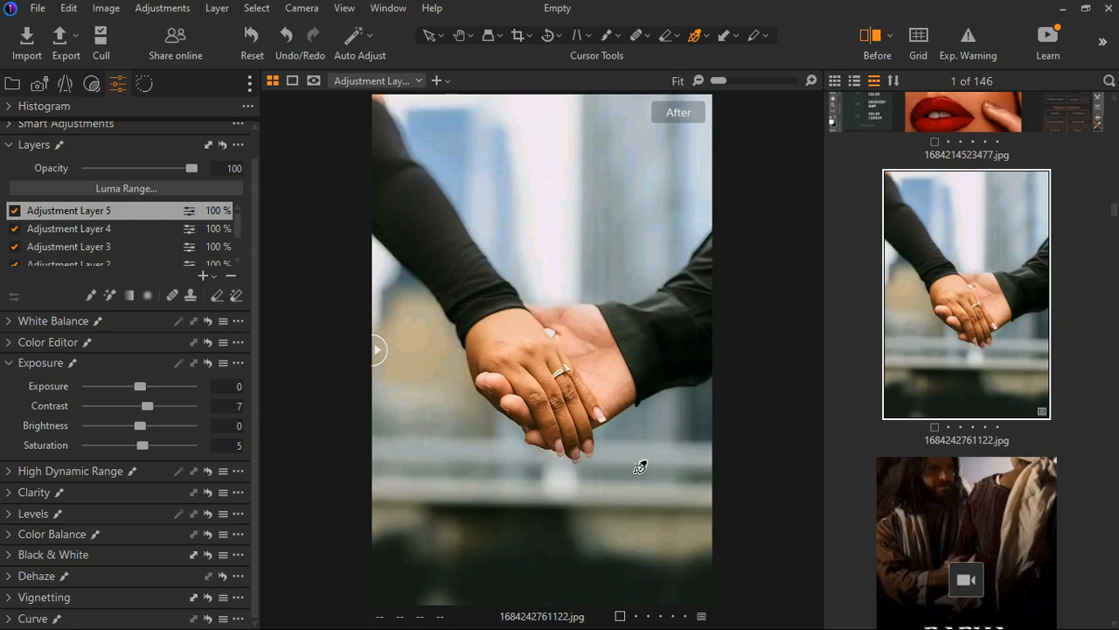
scroll(586, 412, up, 3)
scroll(585, 412, down, 1)
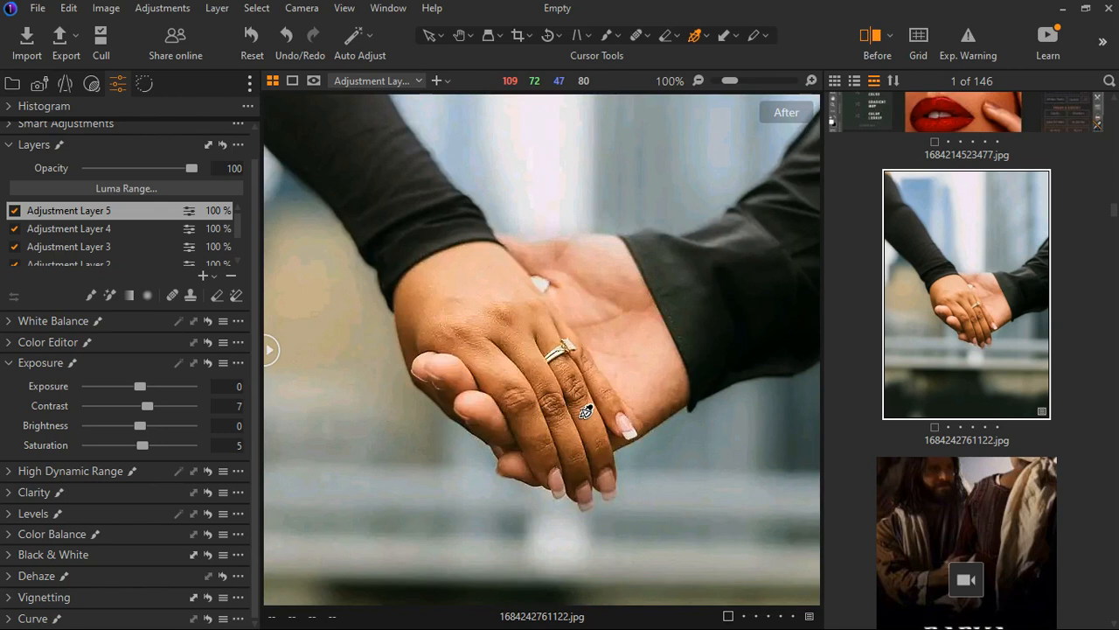
scroll(586, 412, down, 1)
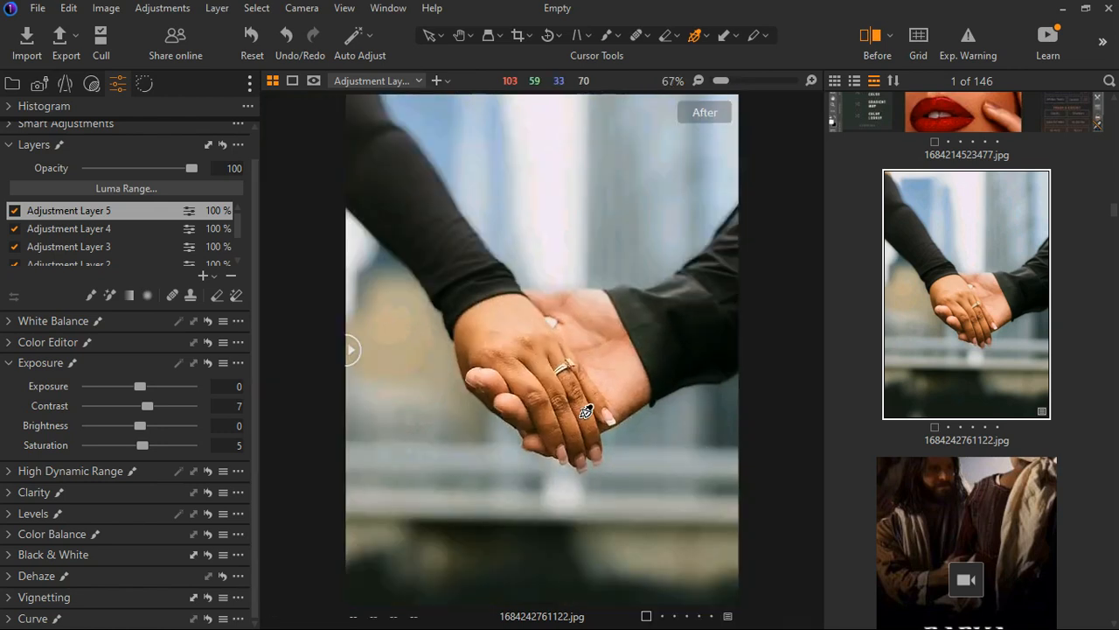
scroll(594, 413, down, 1)
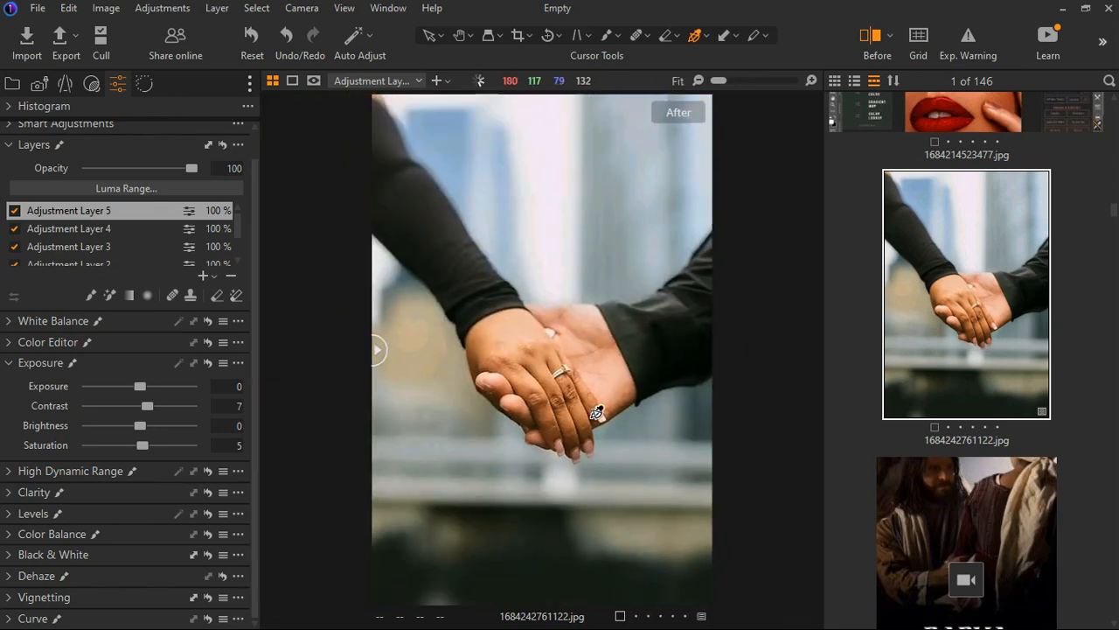